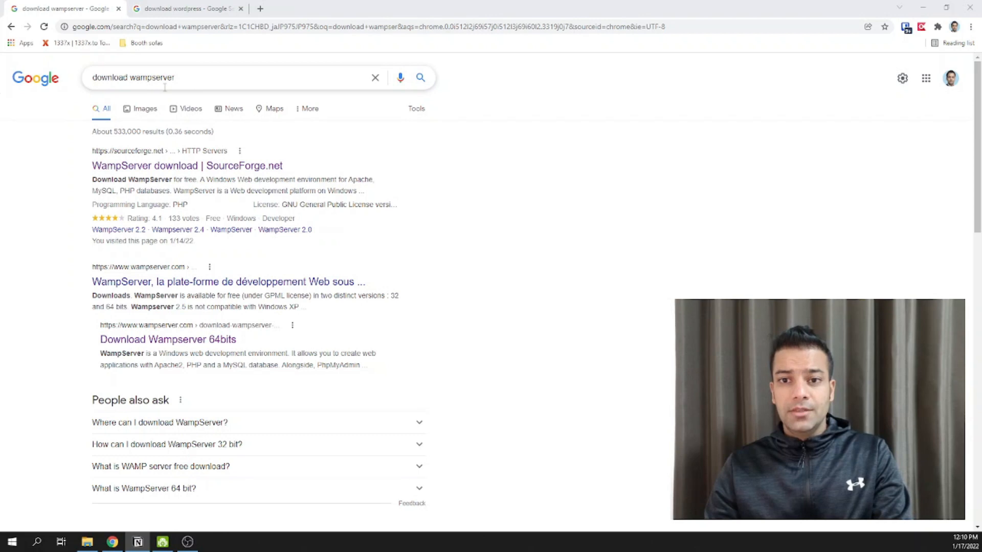
- Open the WampServer page on SourceForge and start downloading wampserver3.2.6_x64.exe
{"action": "left_click", "coordinate": [151, 78]}
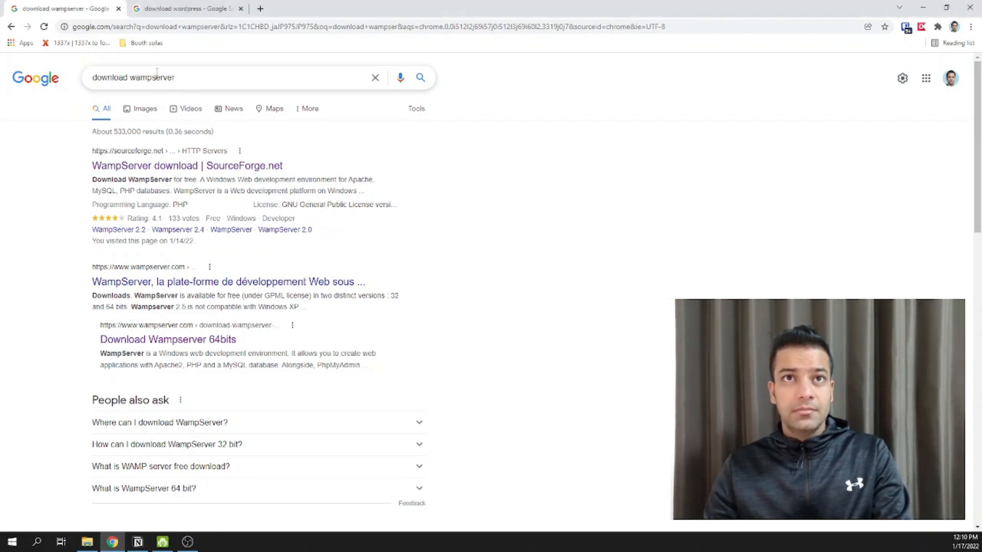
{"action": "left_click_drag", "start_coordinate": [209, 79], "coordinate": [35, 61]}
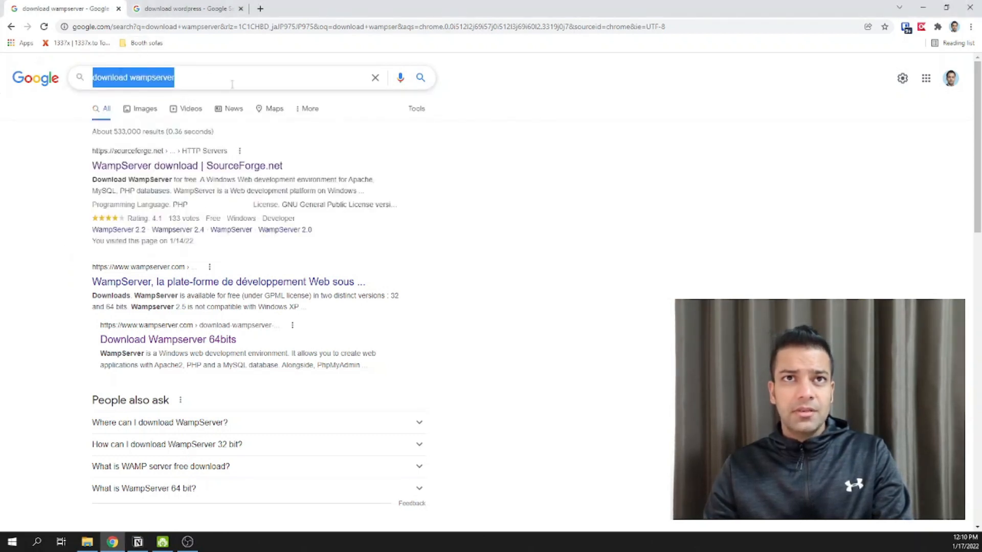
{"action": "left_click", "coordinate": [232, 82]}
{"action": "left_click", "coordinate": [529, 204]}
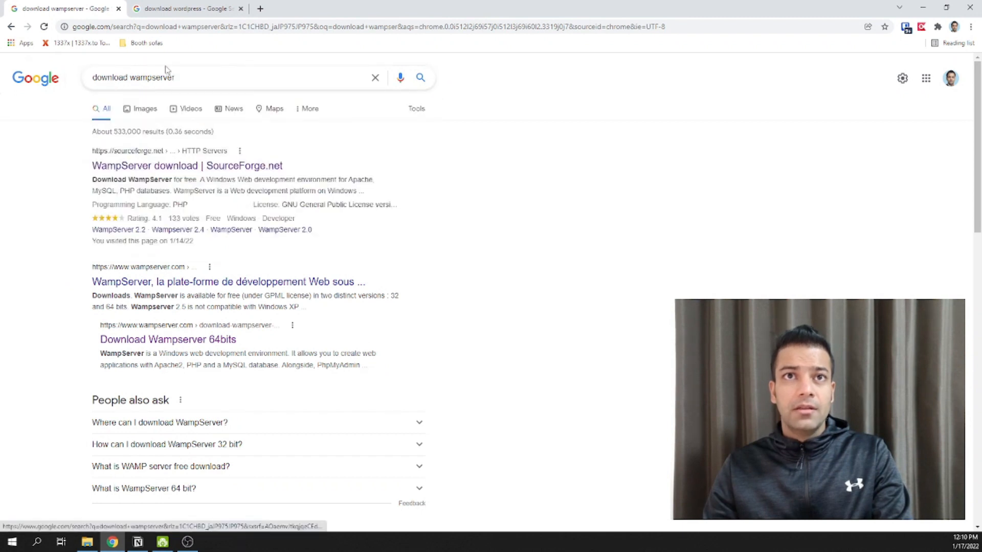
{"action": "left_click", "coordinate": [138, 166]}
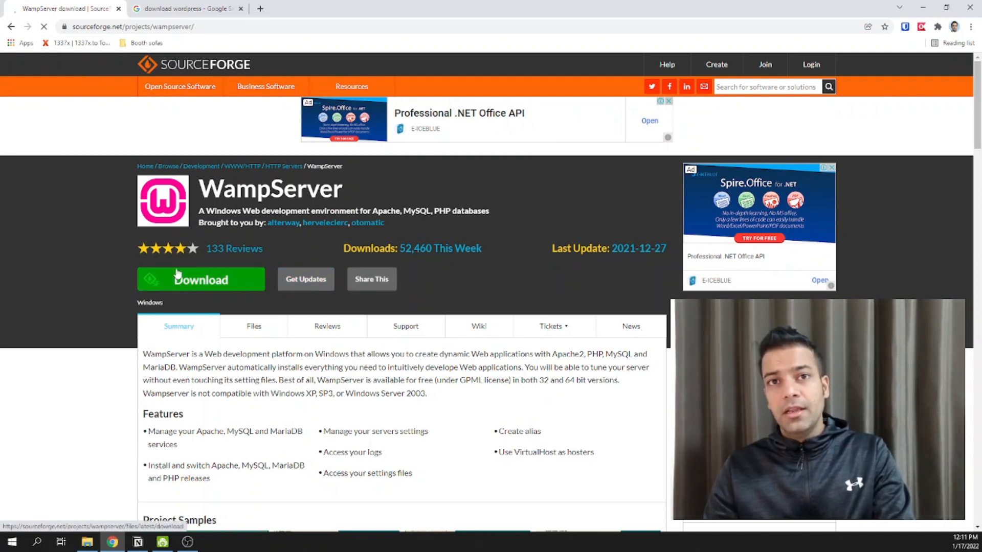
{"action": "left_click", "coordinate": [189, 289]}
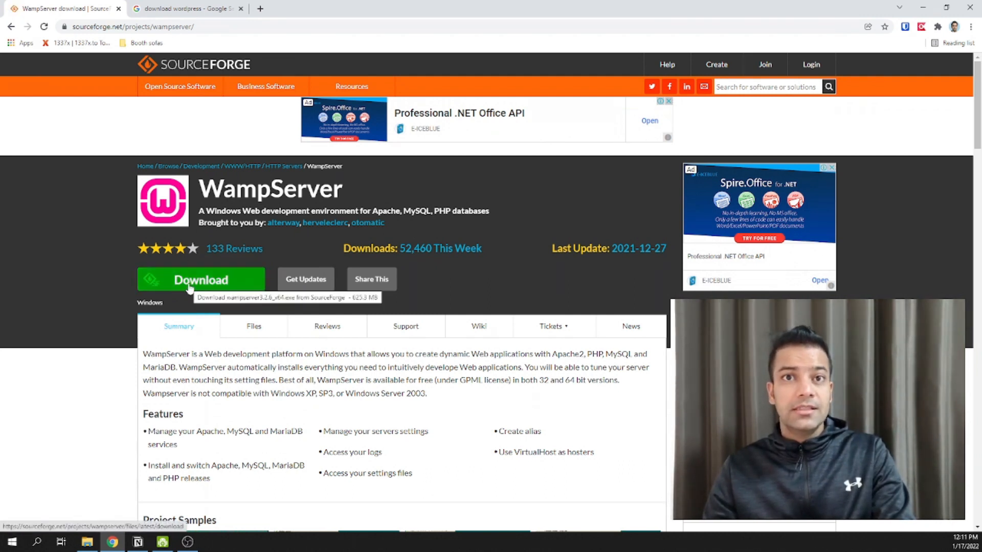
{"action": "left_click", "coordinate": [250, 285]}
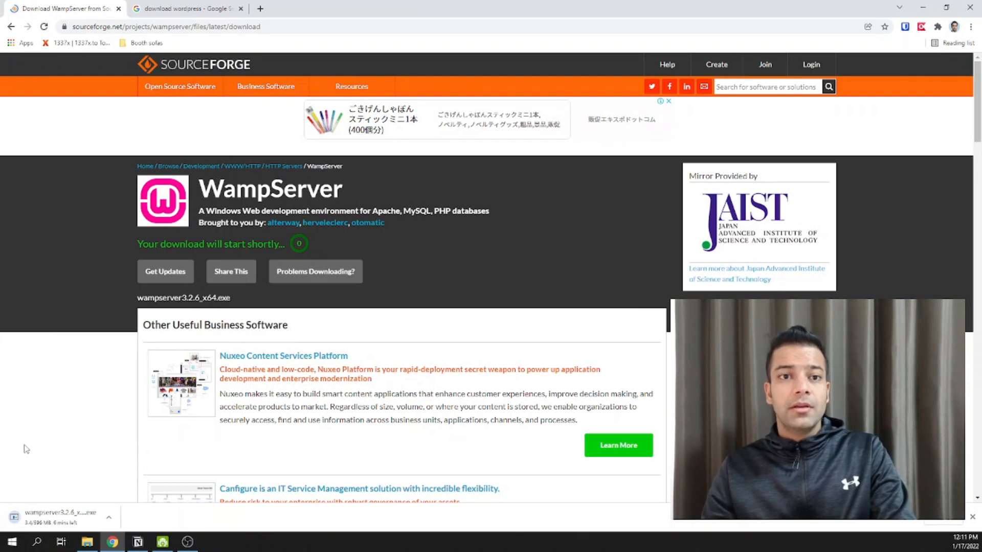
- Cancel the WampServer download and return to the 'download wordpress' search results
{"action": "left_click", "coordinate": [115, 521]}
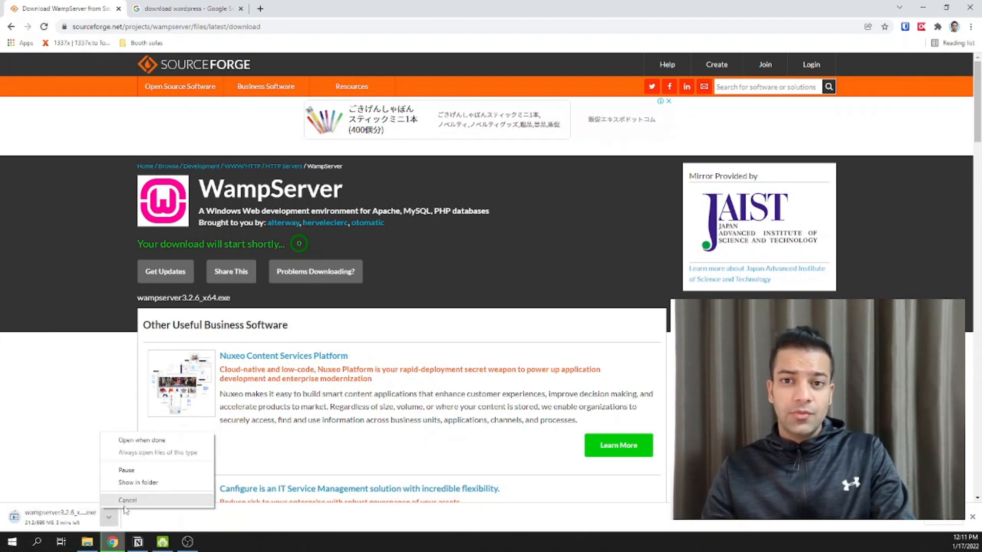
{"action": "left_click", "coordinate": [124, 503]}
{"action": "left_click", "coordinate": [186, 8]}
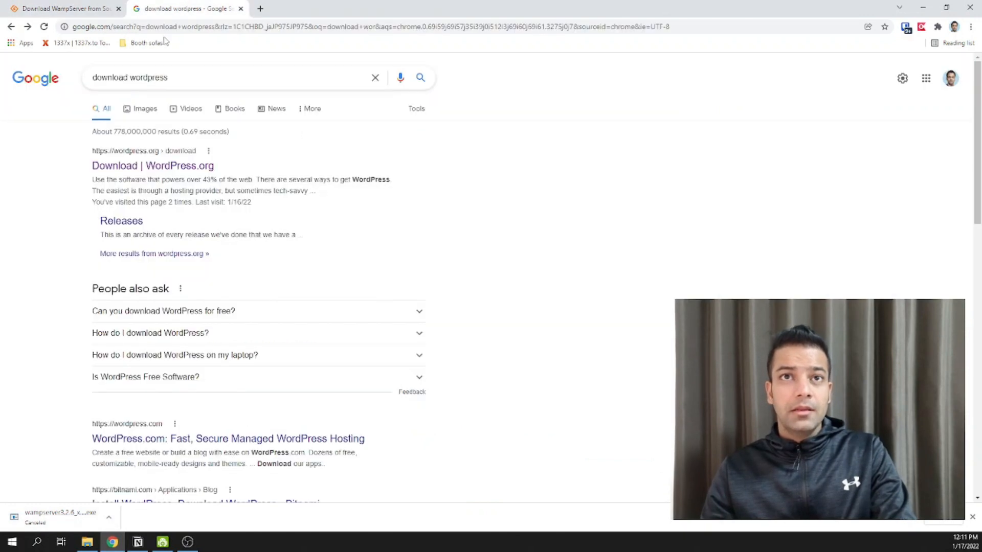
- Visit the 'Download | WordPress.org' page, then bring up File Explorer from the taskbar
{"action": "left_click", "coordinate": [161, 172]}
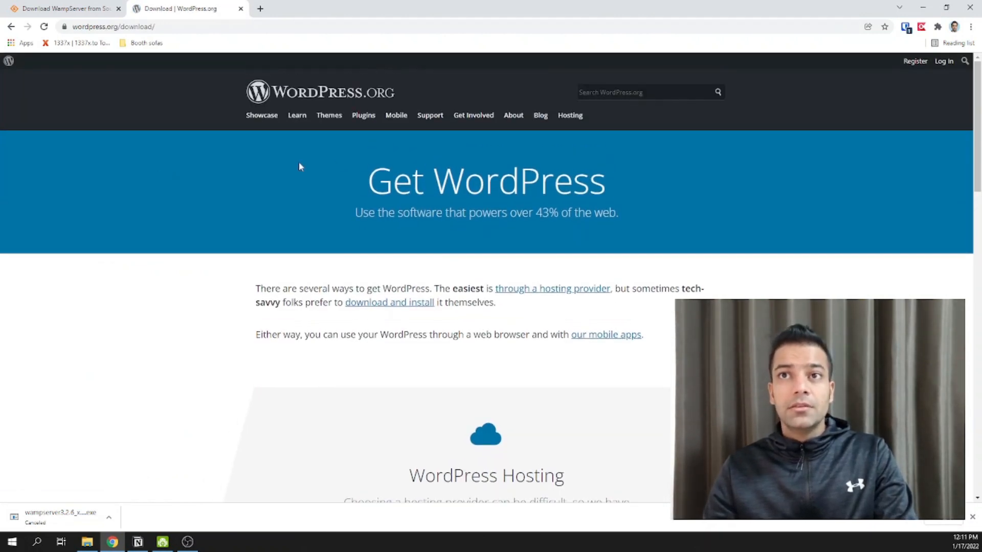
{"action": "left_click", "coordinate": [11, 26]}
{"action": "left_click", "coordinate": [27, 26]}
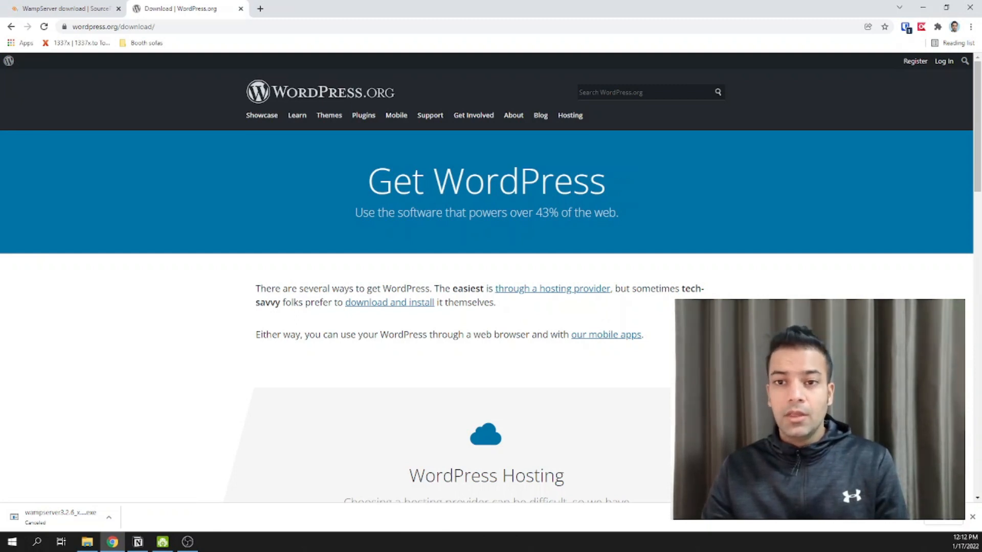
{"action": "left_click", "coordinate": [87, 542]}
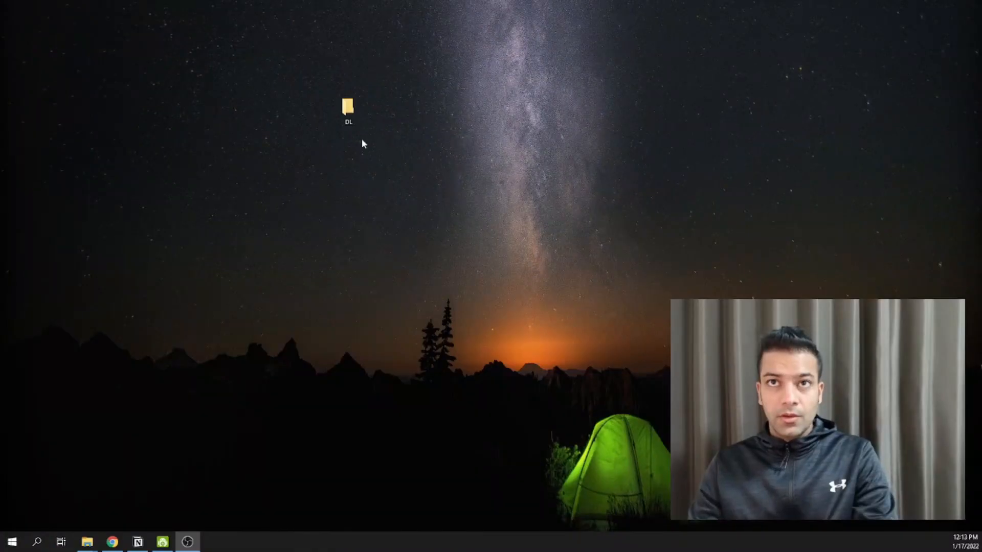
- Open the DL folder maximized and select wampserver3.2.6_x64 to run its setup
{"action": "double_click", "coordinate": [348, 111]}
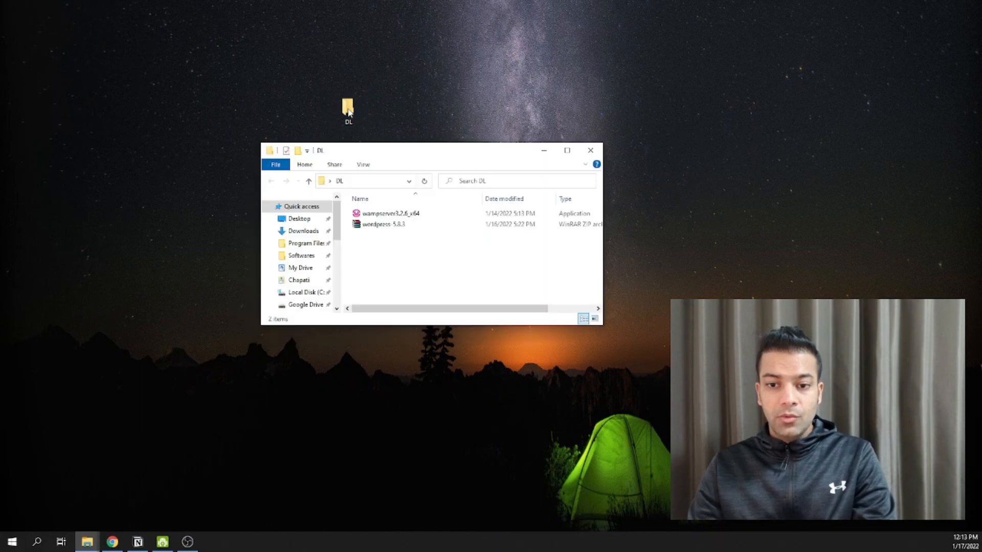
{"action": "double_click", "coordinate": [408, 155]}
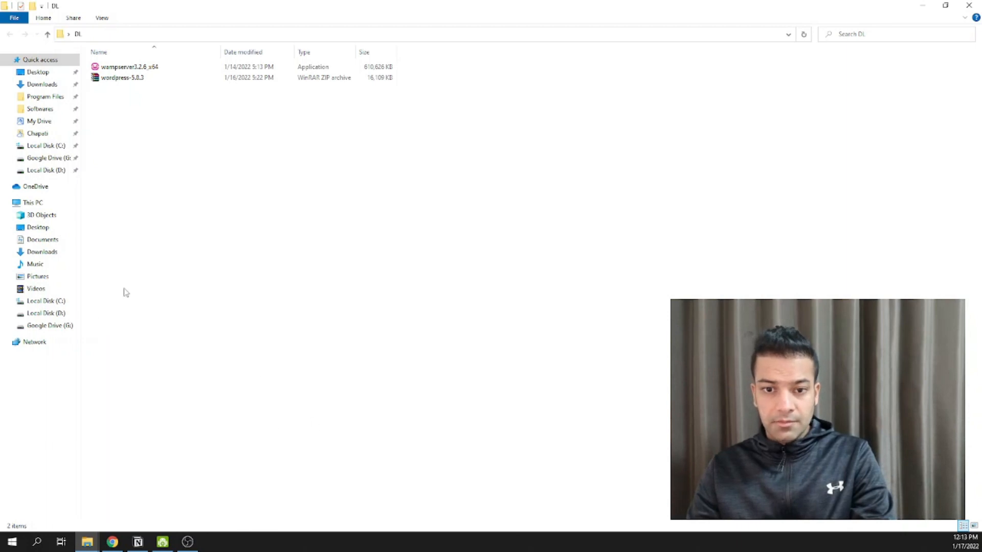
{"action": "left_click", "coordinate": [115, 68]}
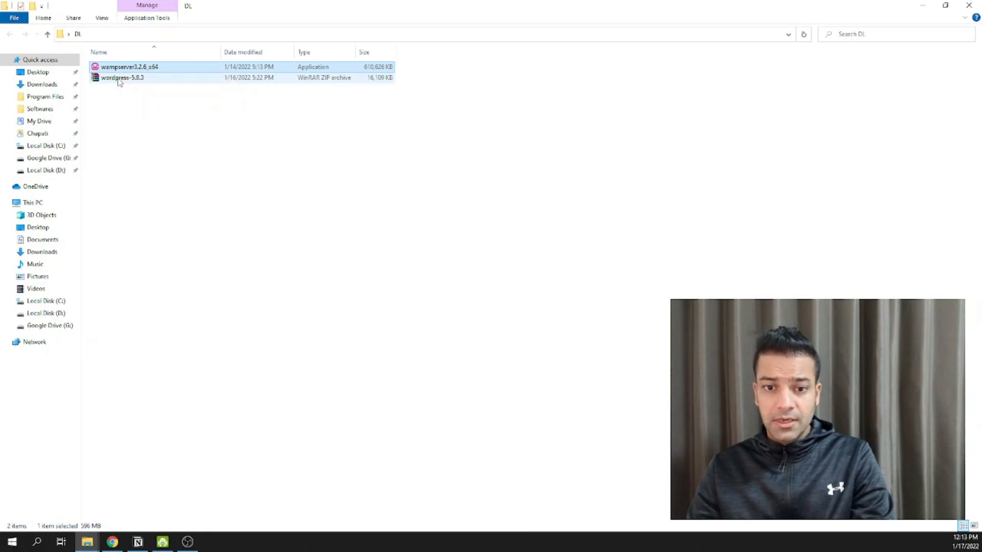
{"action": "left_click", "coordinate": [119, 80]}
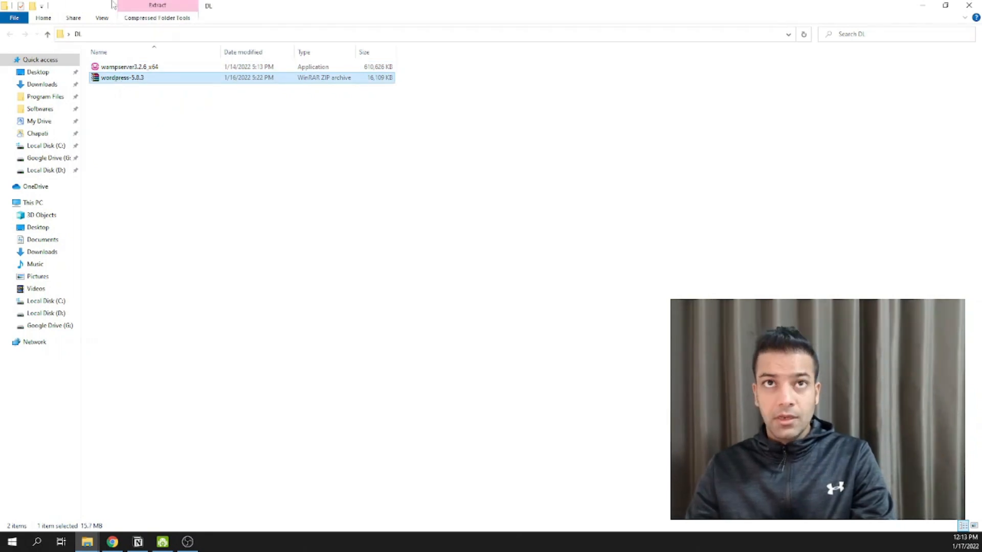
{"action": "left_click", "coordinate": [122, 69]}
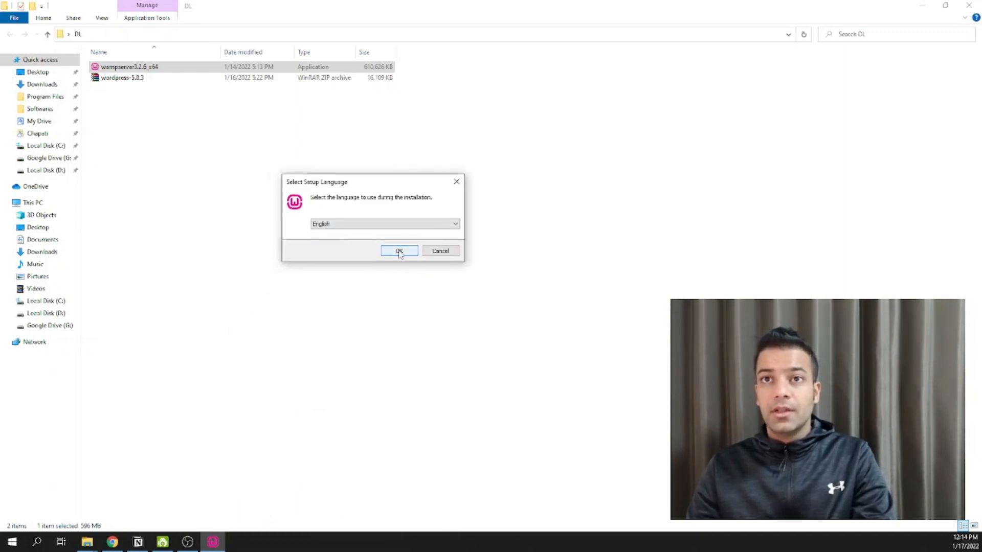
- Confirm English, accept the license agreement, and keep the default install folder
{"action": "left_click", "coordinate": [399, 252]}
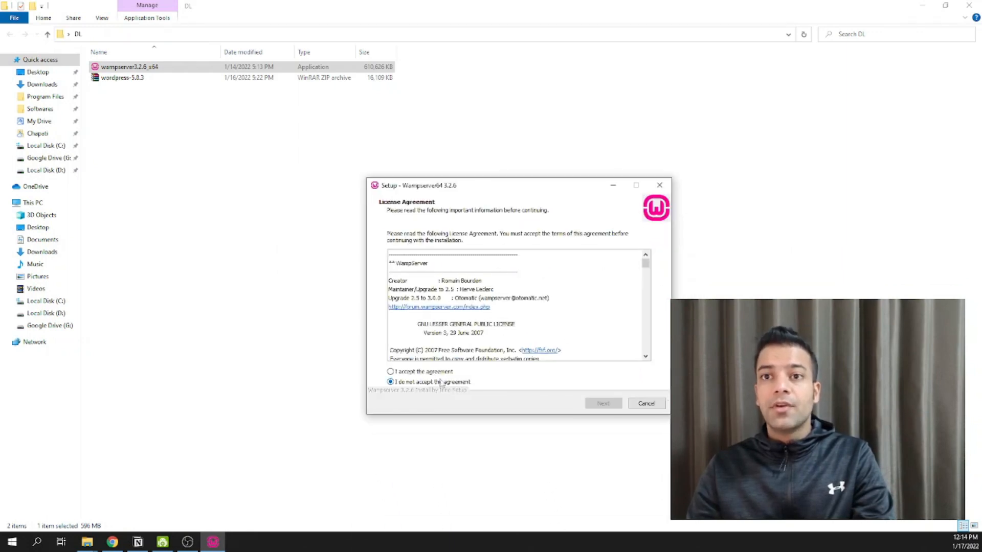
{"action": "left_click", "coordinate": [435, 372]}
{"action": "left_click", "coordinate": [603, 403]}
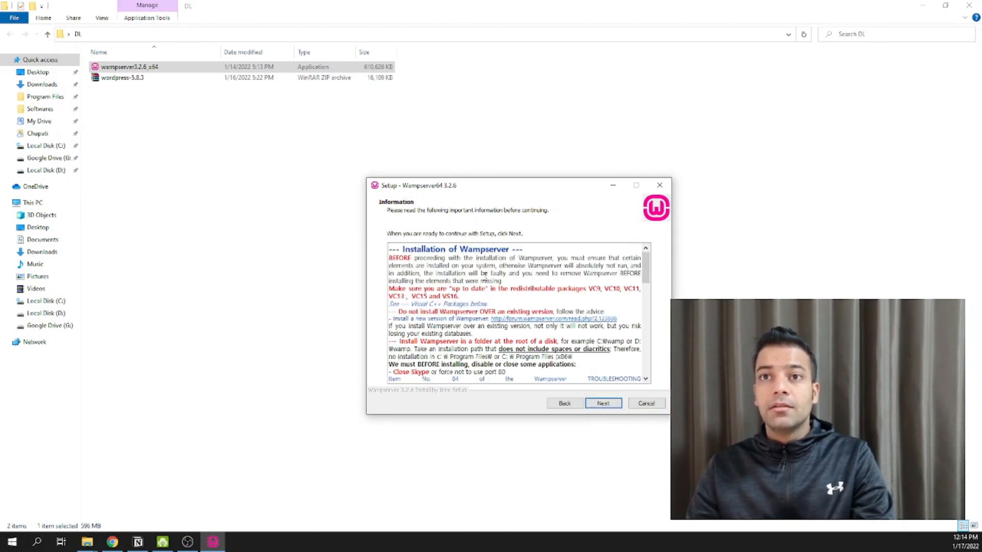
{"action": "scroll", "coordinate": [578, 356], "scroll_direction": "down", "scroll_amount": 6}
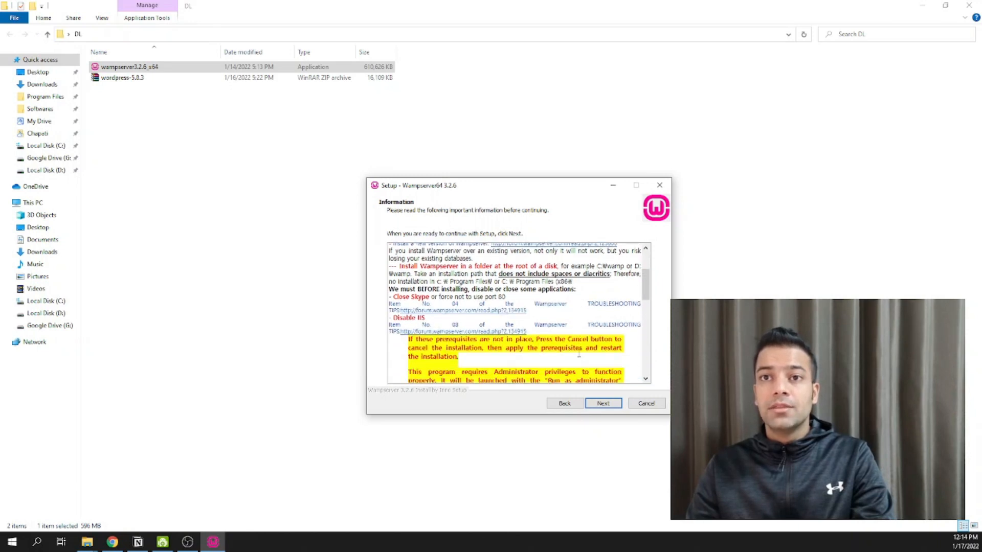
{"action": "scroll", "coordinate": [575, 351], "scroll_direction": "down", "scroll_amount": 6}
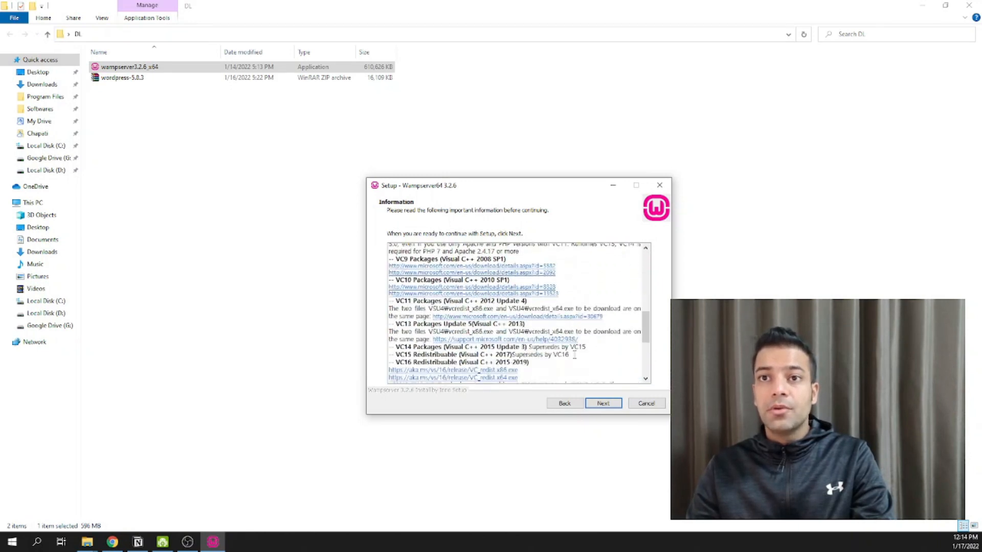
{"action": "scroll", "coordinate": [565, 357], "scroll_direction": "up", "scroll_amount": 12}
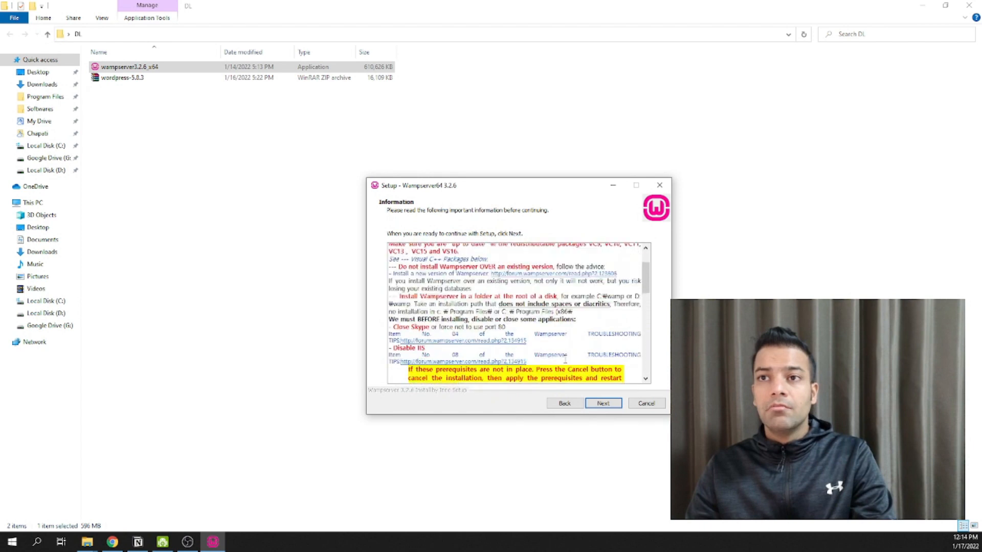
{"action": "left_click", "coordinate": [604, 408]}
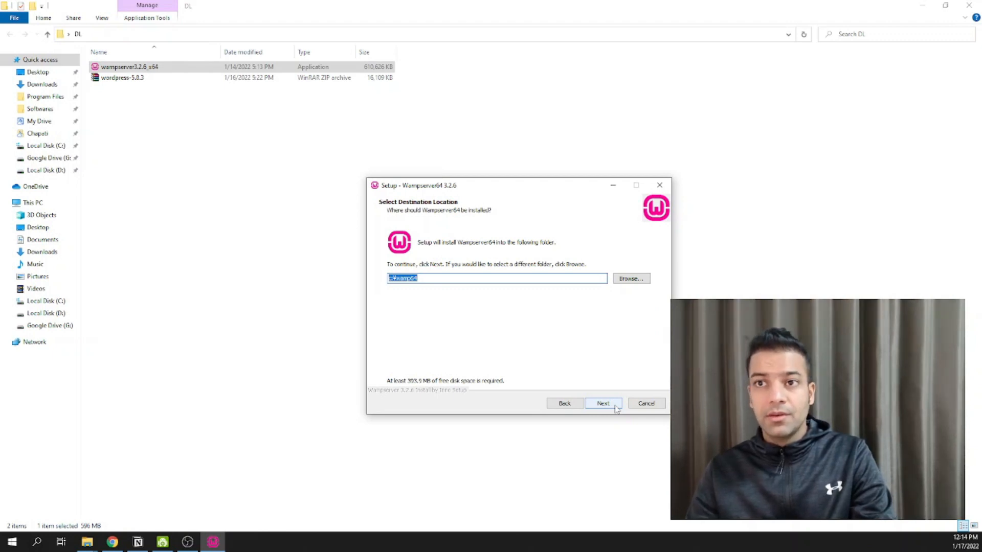
{"action": "left_click", "coordinate": [602, 404]}
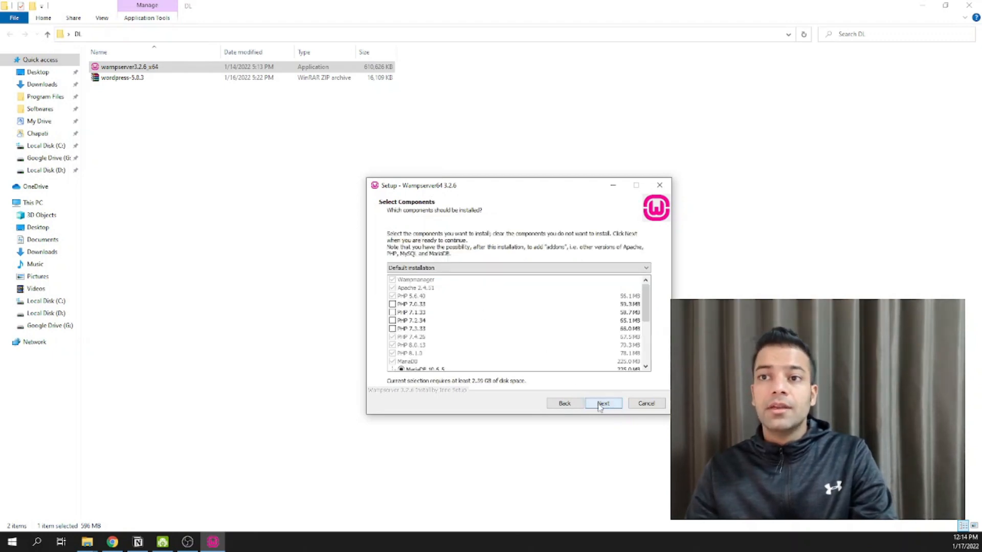
- Add PHP 7.0.33 to the components and continue to the Start Menu folder step
{"action": "scroll", "coordinate": [451, 337], "scroll_direction": "down", "scroll_amount": 2}
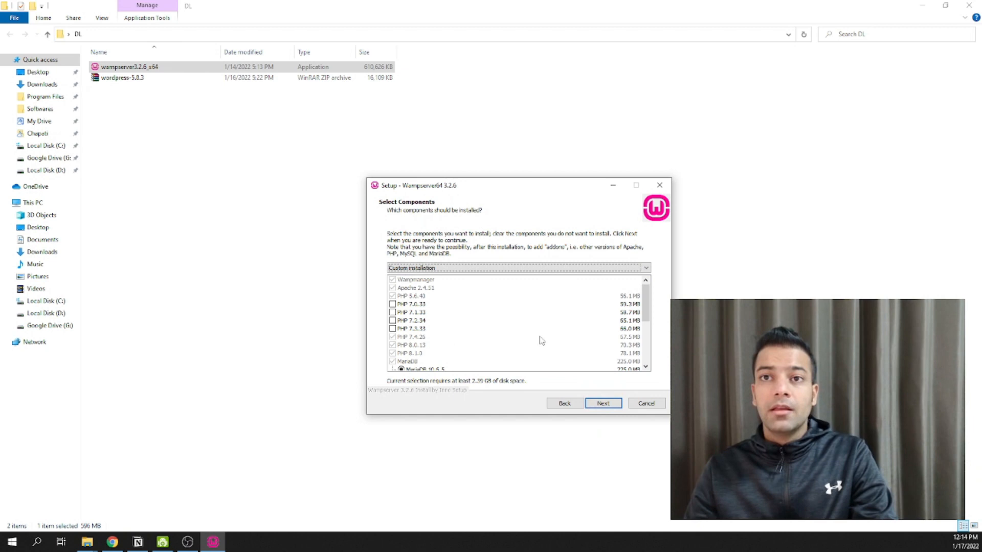
{"action": "mouse_move", "coordinate": [647, 303]}
{"action": "left_mouse_down"}
{"action": "mouse_move", "coordinate": [646, 360]}
{"action": "mouse_move", "coordinate": [653, 305]}
{"action": "left_mouse_up"}
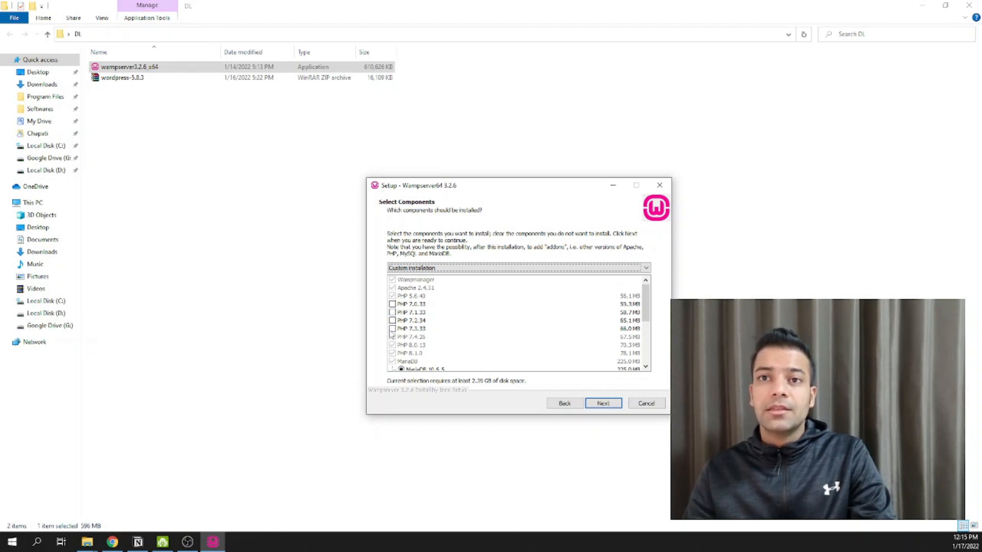
{"action": "left_click", "coordinate": [391, 304]}
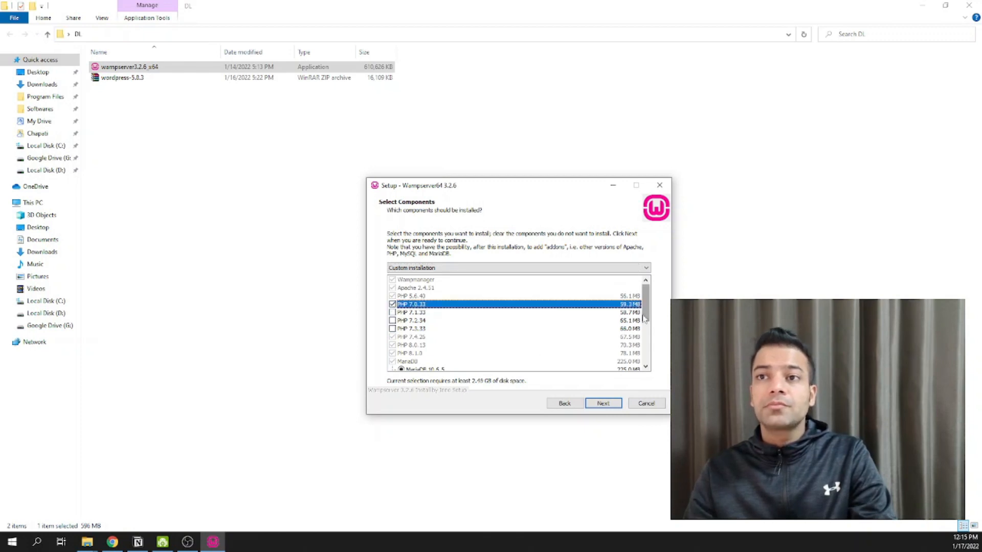
{"action": "scroll", "coordinate": [634, 327], "scroll_direction": "down", "scroll_amount": 3}
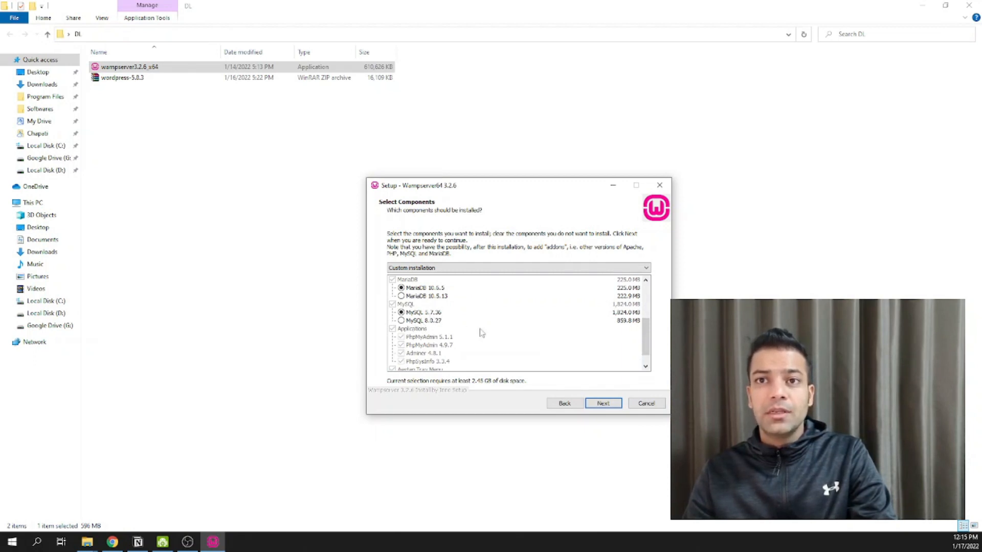
{"action": "left_click", "coordinate": [603, 404]}
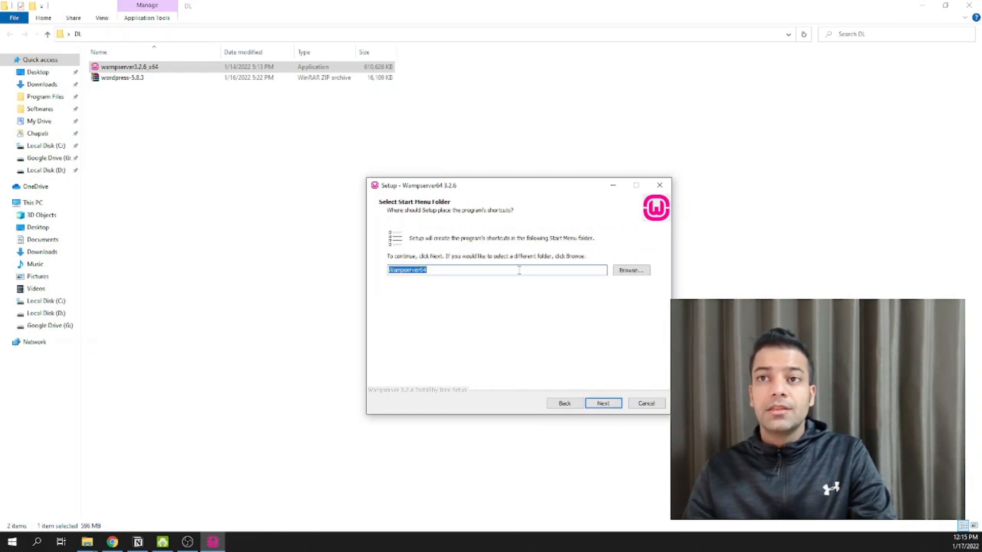
- Keep the Wampserver64 Start Menu folder and begin installing WampServer
{"action": "left_click_drag", "start_coordinate": [508, 192], "coordinate": [483, 191]}
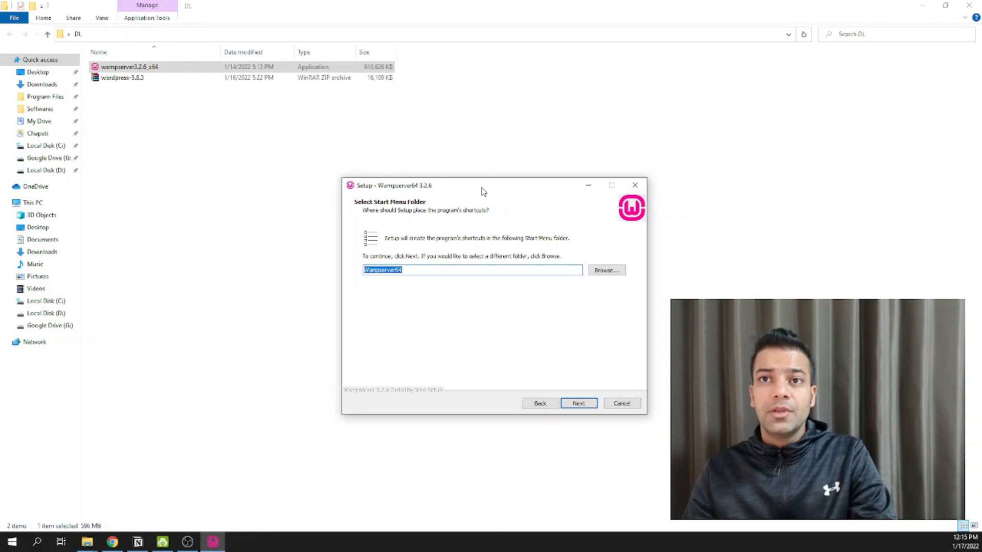
{"action": "left_click", "coordinate": [578, 403]}
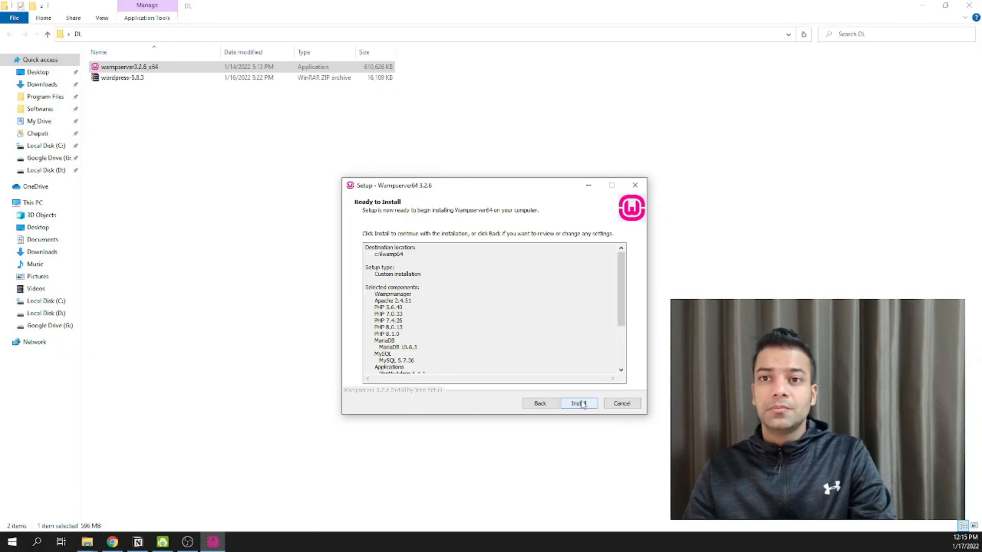
{"action": "left_click", "coordinate": [579, 403]}
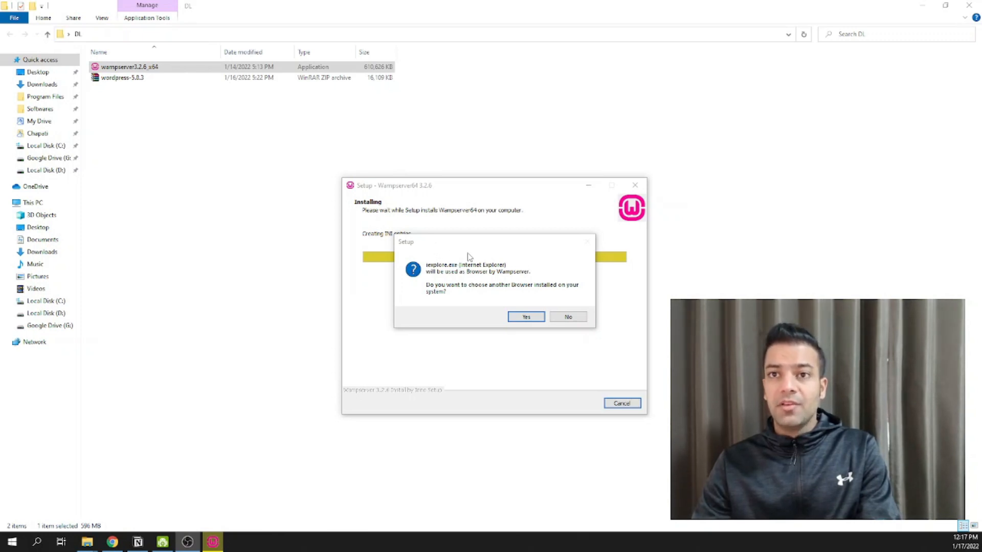
- Choose to replace Internet Explorer as Wampserver's default browser
{"action": "left_click", "coordinate": [526, 317]}
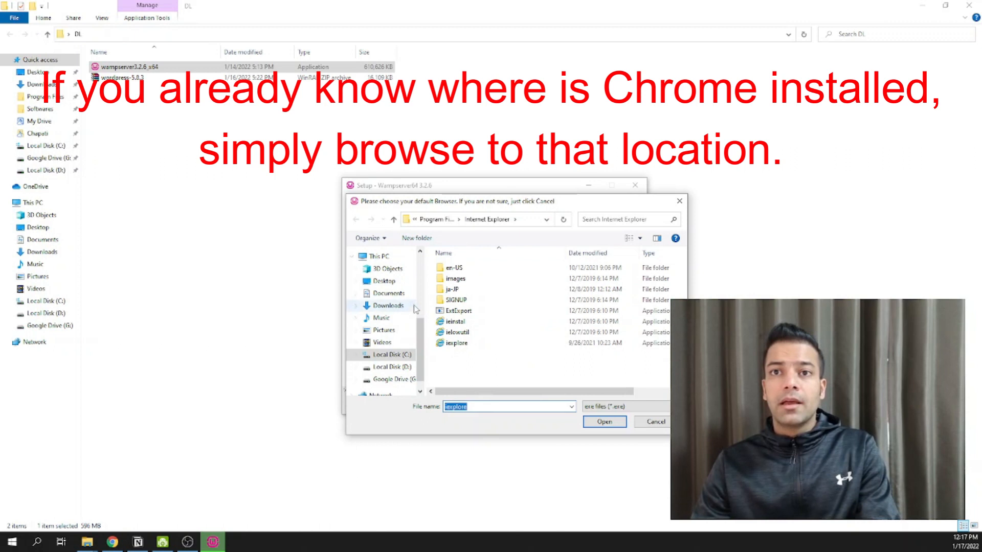
{"action": "scroll", "coordinate": [422, 364], "scroll_direction": "down", "scroll_amount": 1}
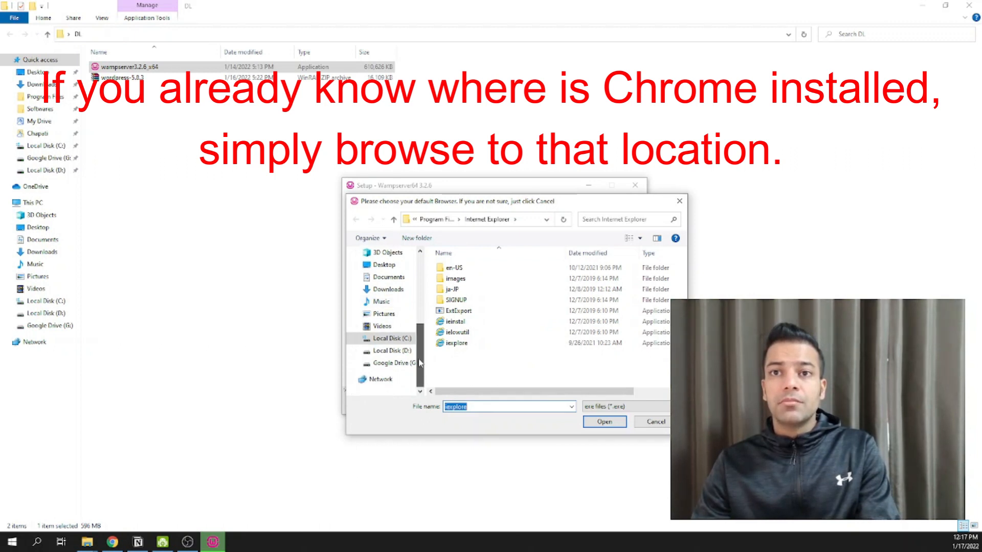
{"action": "scroll", "coordinate": [420, 358], "scroll_direction": "up", "scroll_amount": 1}
{"action": "scroll", "coordinate": [419, 347], "scroll_direction": "down", "scroll_amount": 1}
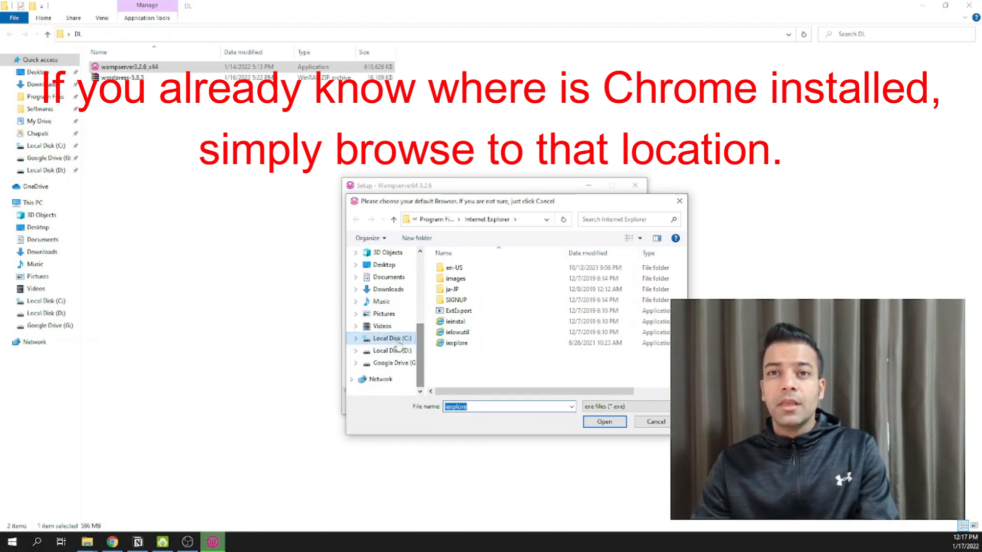
- Search Start for 'chrome' and open the folder holding the Google Chrome shortcut
{"action": "left_click", "coordinate": [12, 542]}
{"action": "mouse_move", "coordinate": [15, 523]}
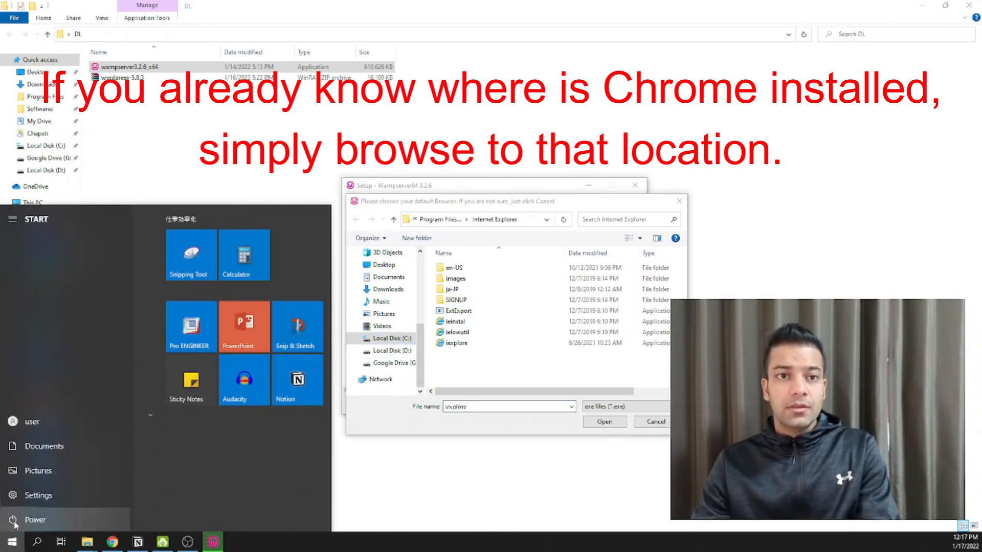
{"action": "left_click", "coordinate": [3, 548]}
{"action": "left_click", "coordinate": [2, 549]}
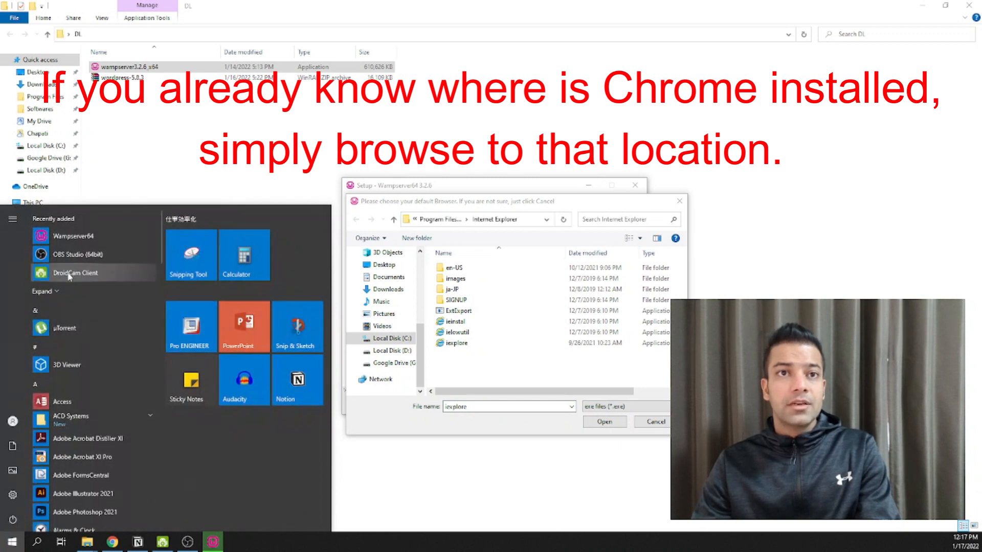
{"action": "right_click", "coordinate": [114, 546]}
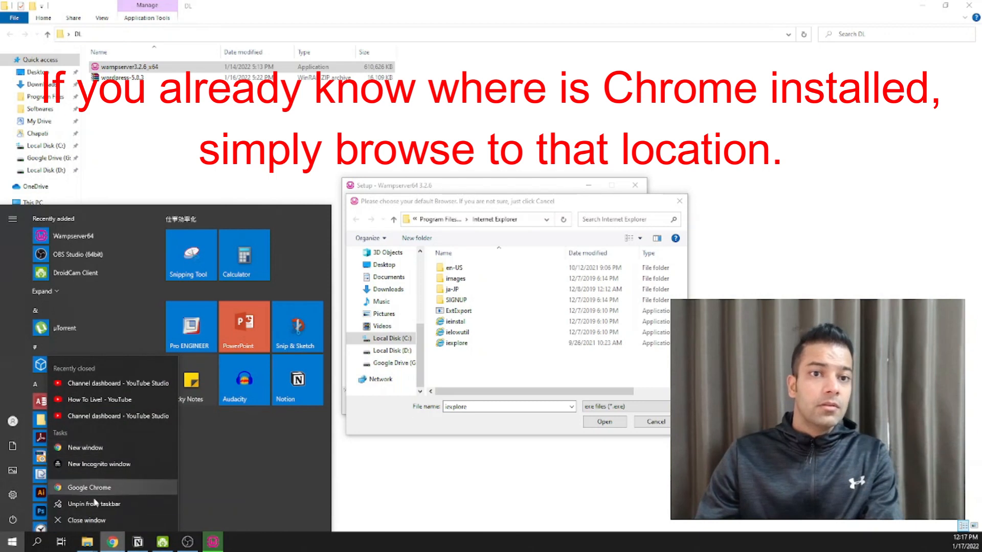
{"action": "left_click", "coordinate": [12, 543]}
{"action": "left_click", "coordinate": [12, 543]}
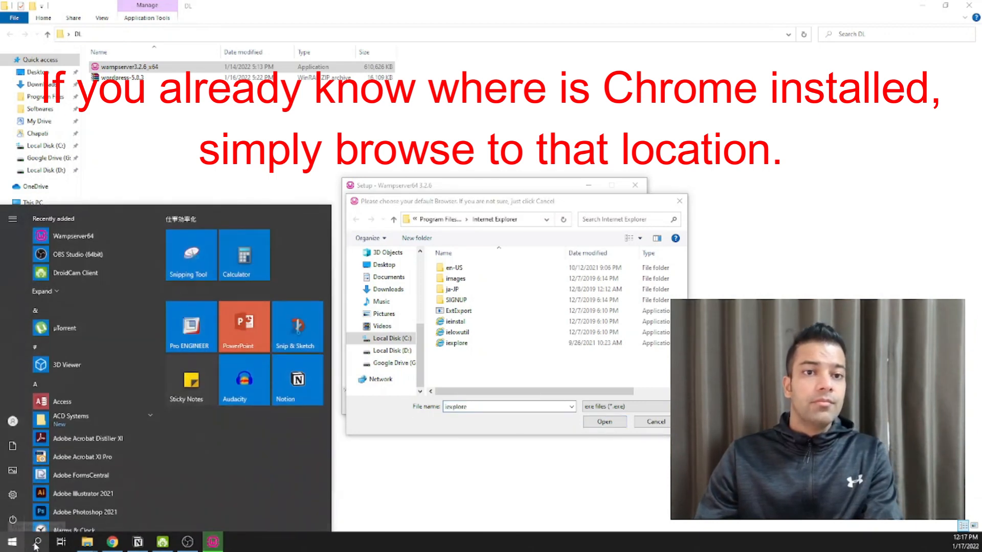
{"action": "left_click", "coordinate": [36, 544]}
{"action": "type", "text": "chro"}
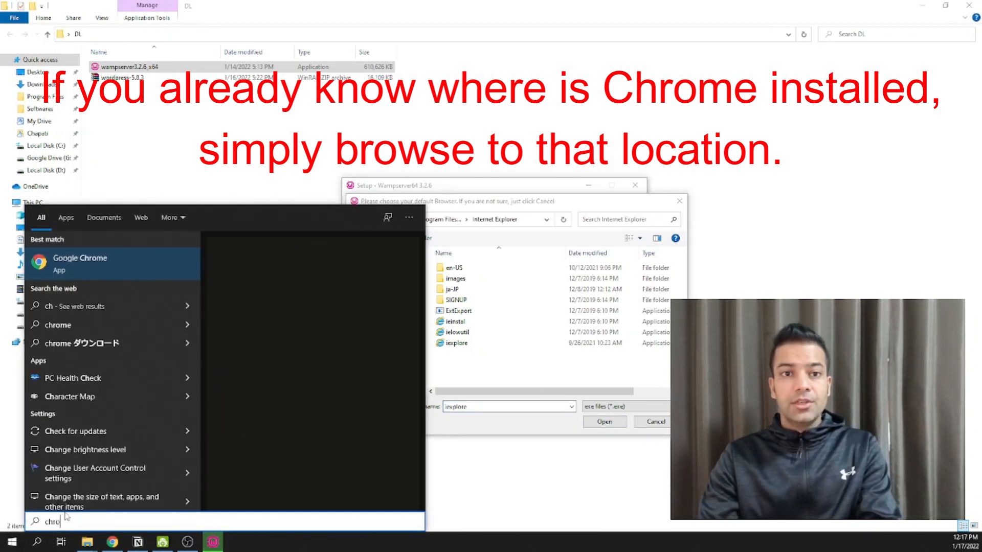
{"action": "type", "text": "me"}
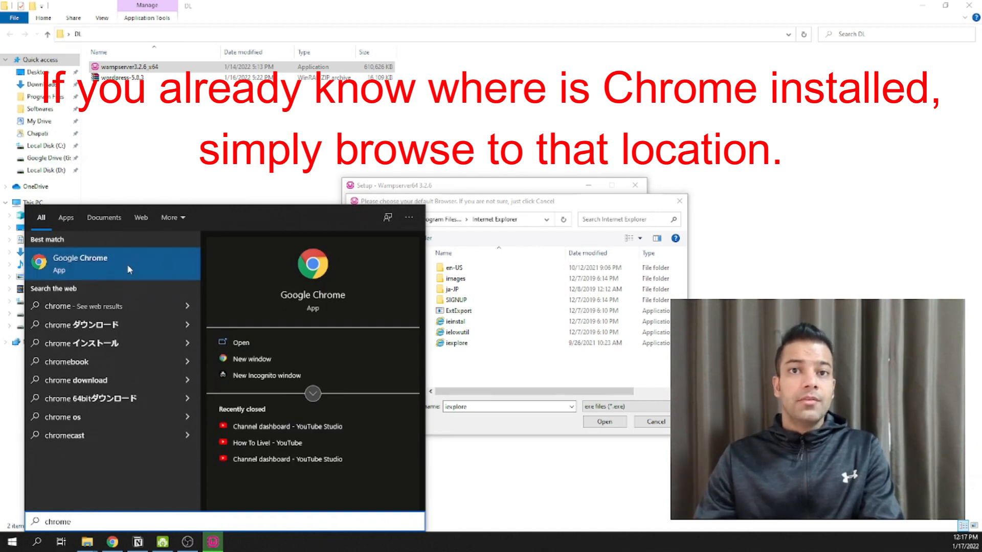
{"action": "right_click", "coordinate": [145, 270]}
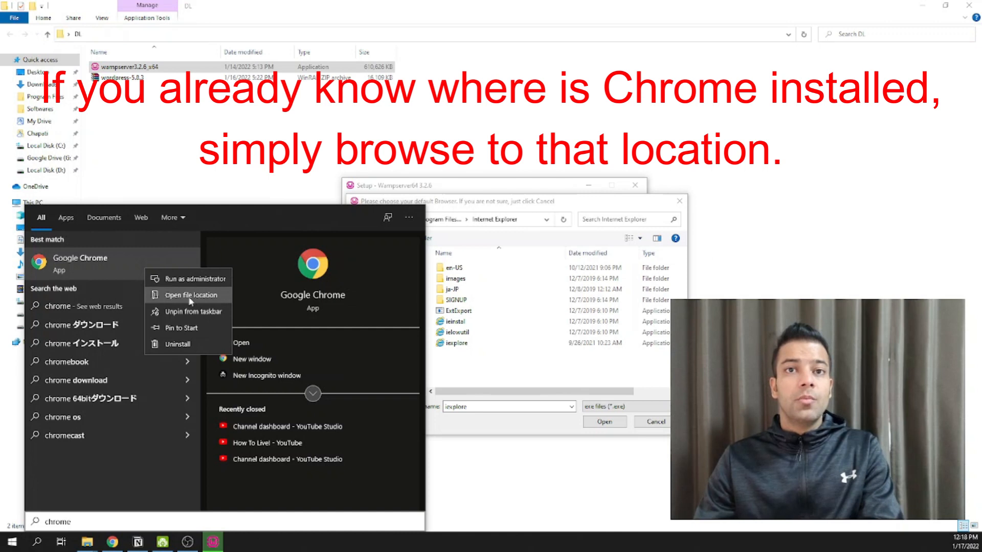
{"action": "left_click", "coordinate": [191, 295]}
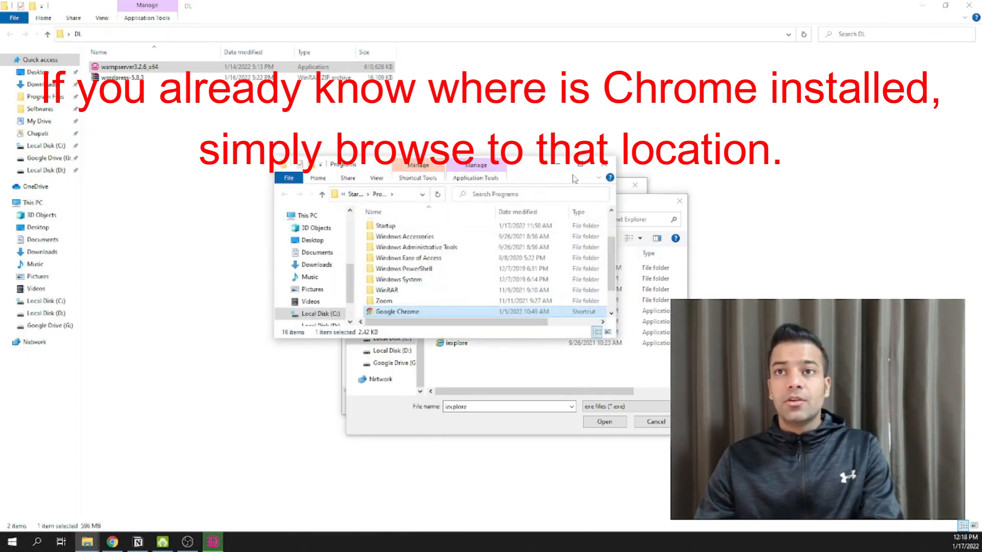
- Paste the Start Menu Programs path into the browser picker and choose Google Chrome
{"action": "left_click", "coordinate": [580, 164]}
{"action": "left_click", "coordinate": [442, 35]}
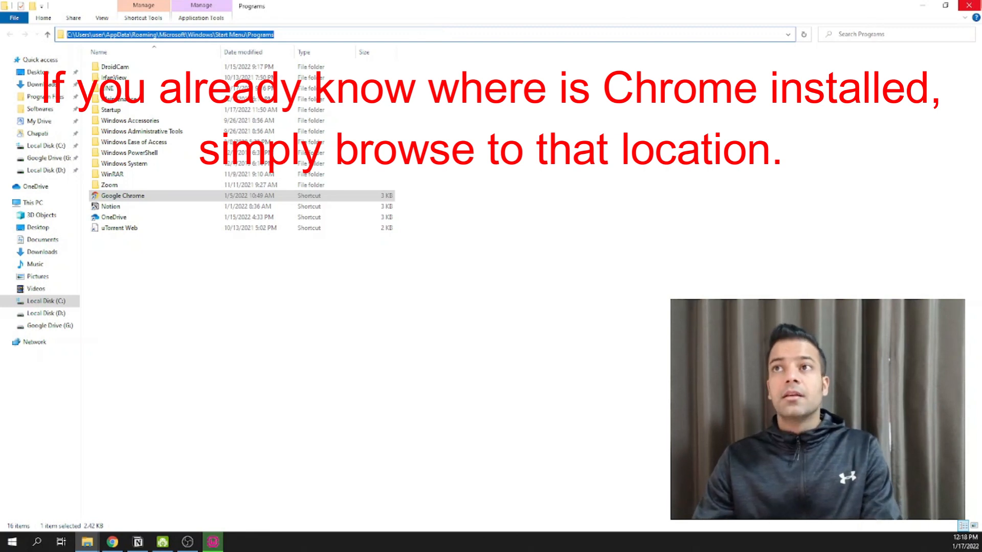
{"action": "left_click", "coordinate": [968, 5]}
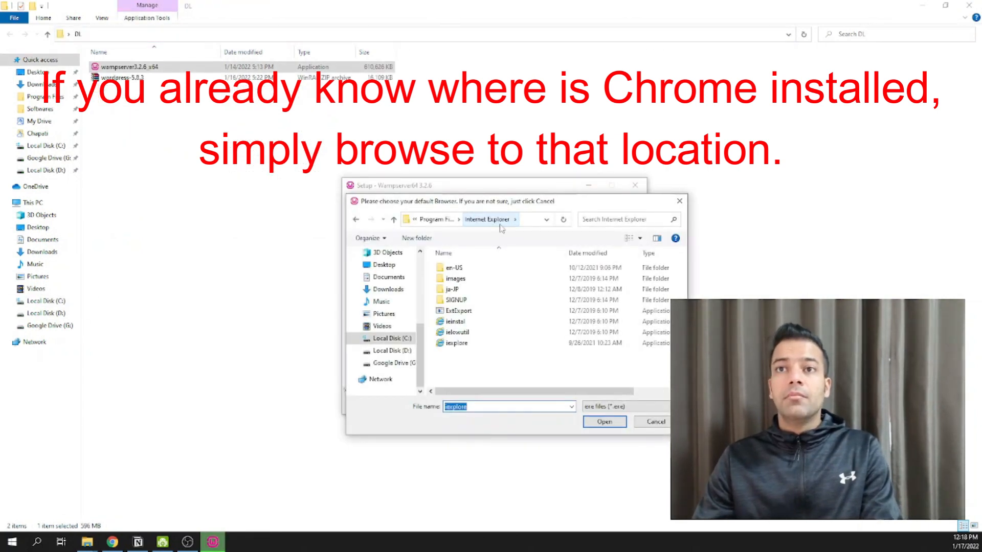
{"action": "left_click", "coordinate": [534, 222]}
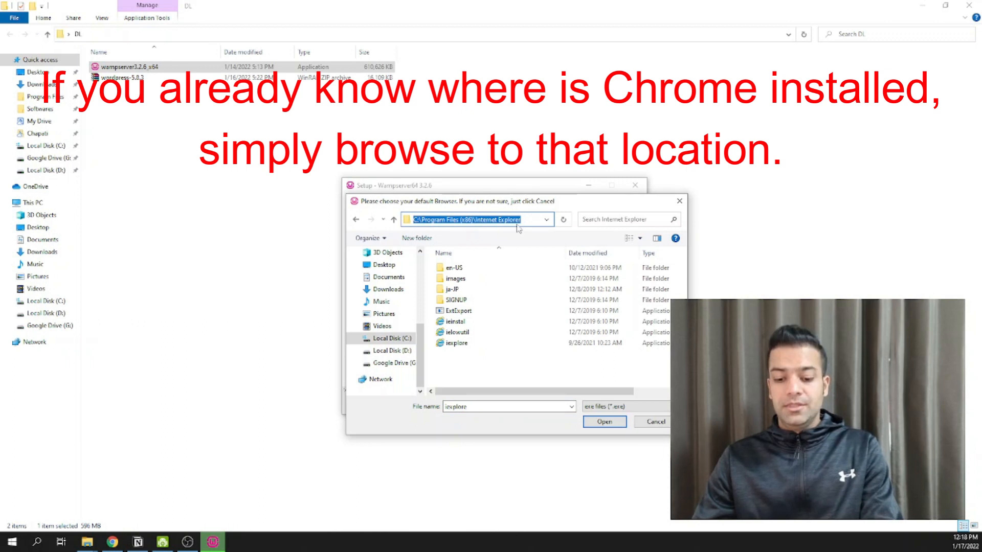
{"action": "key", "text": "ctrl+v"}
{"action": "key", "text": "Return"}
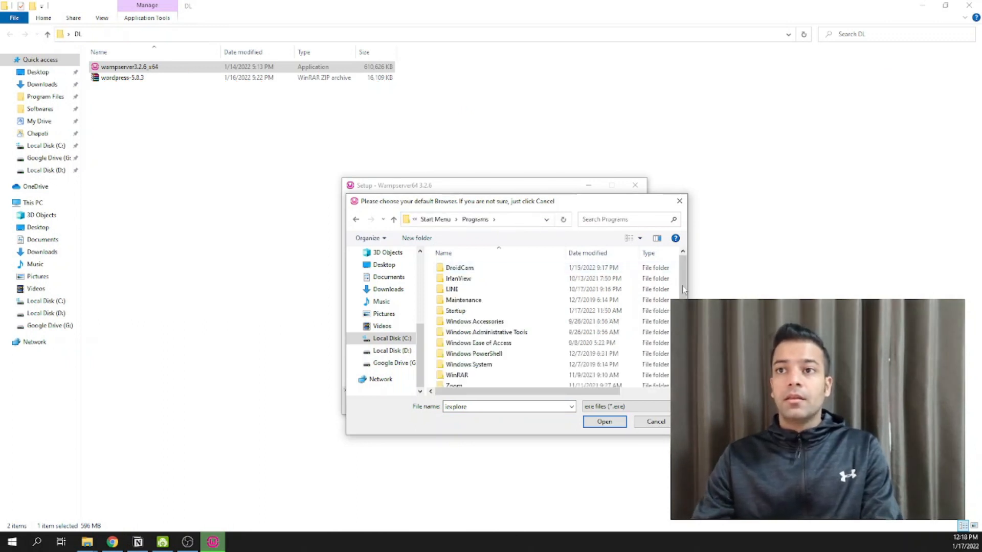
{"action": "scroll", "coordinate": [683, 294], "scroll_direction": "down", "scroll_amount": 2}
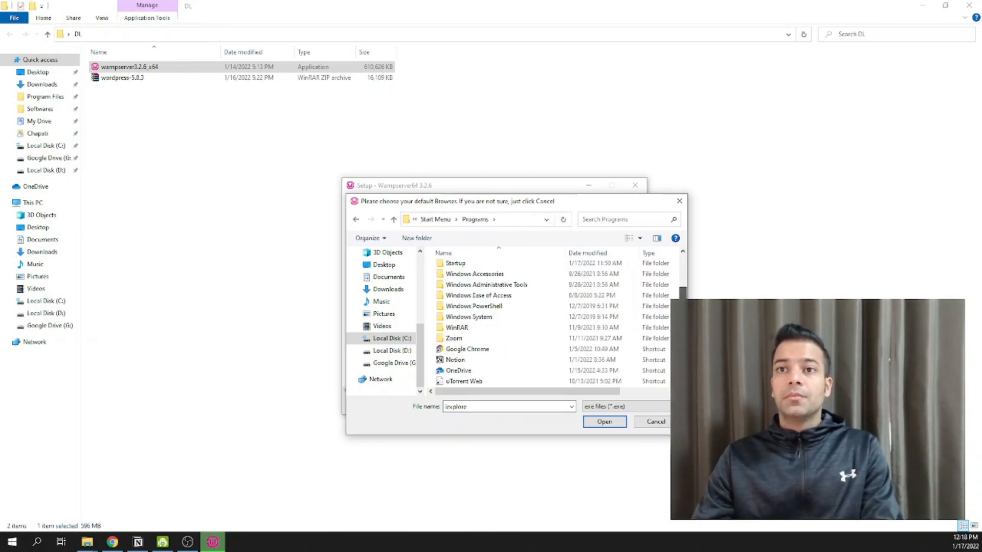
{"action": "double_click", "coordinate": [471, 350]}
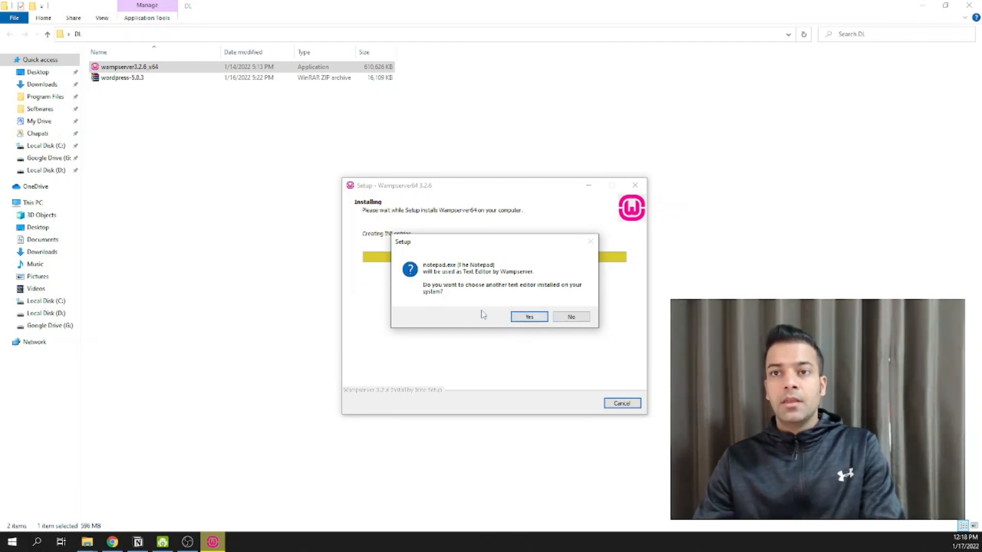
- Replace Notepad with notepad++.exe from C:\Program Files (x86)\Notepad++ as Wampserver's text editor
{"action": "left_click", "coordinate": [529, 318]}
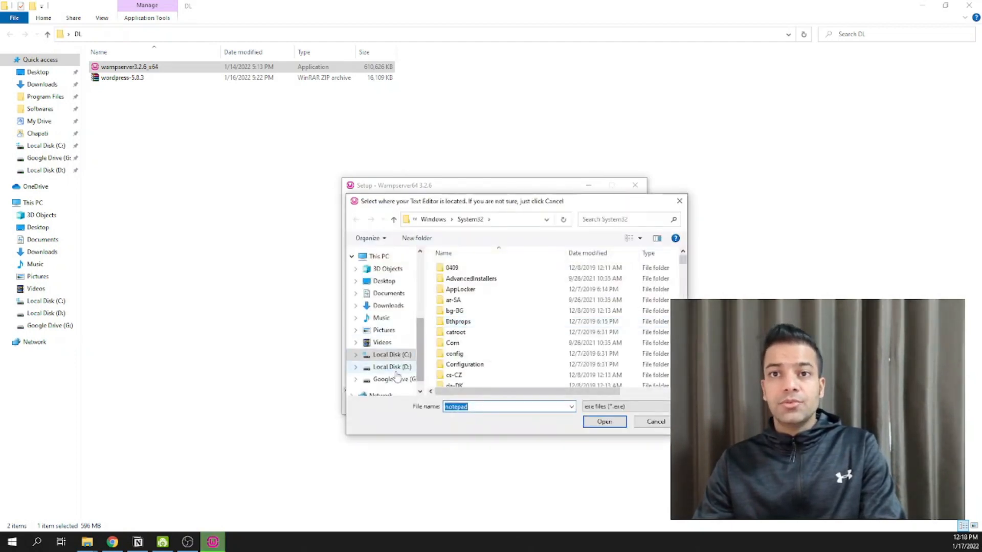
{"action": "left_click", "coordinate": [389, 355]}
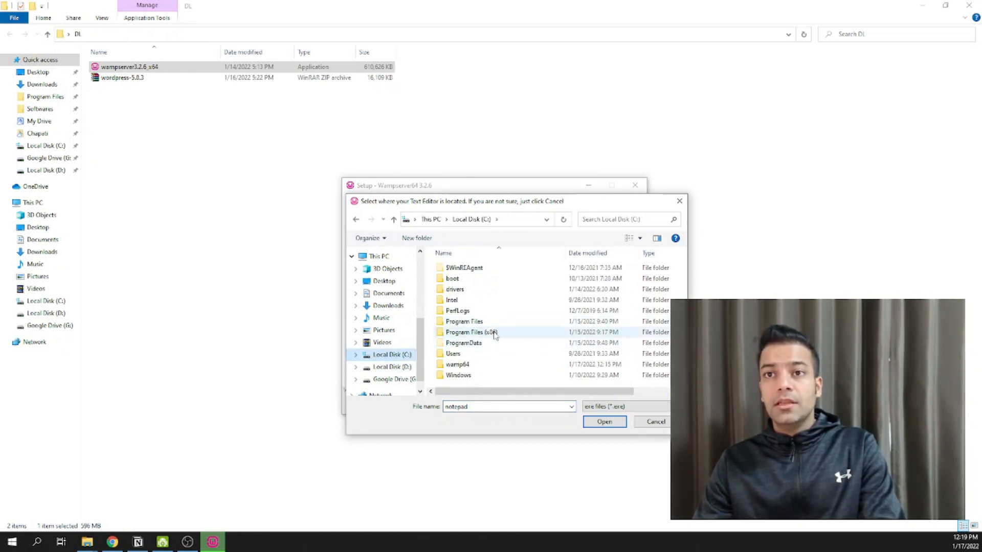
{"action": "left_click", "coordinate": [470, 335]}
{"action": "double_click", "coordinate": [470, 333]}
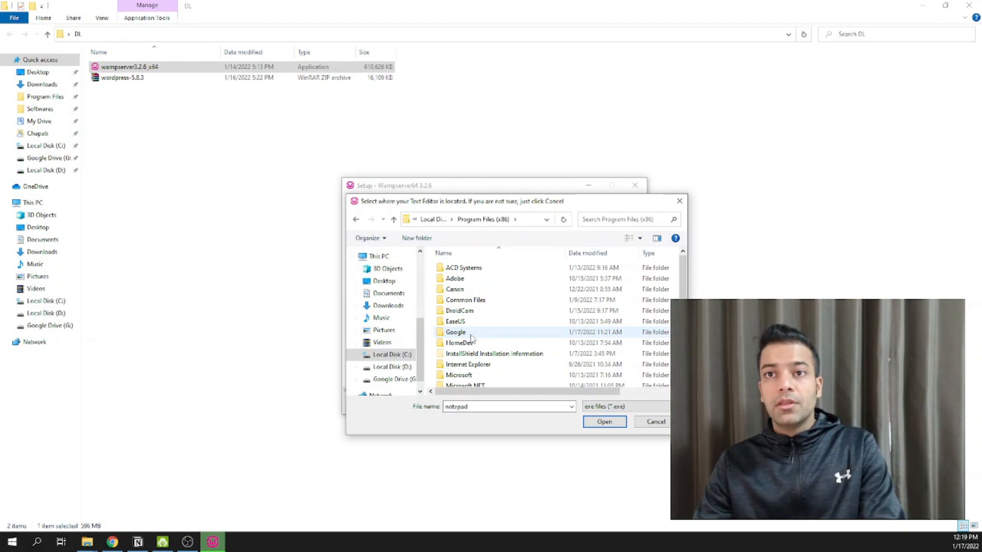
{"action": "scroll", "coordinate": [473, 340], "scroll_direction": "down", "scroll_amount": 10}
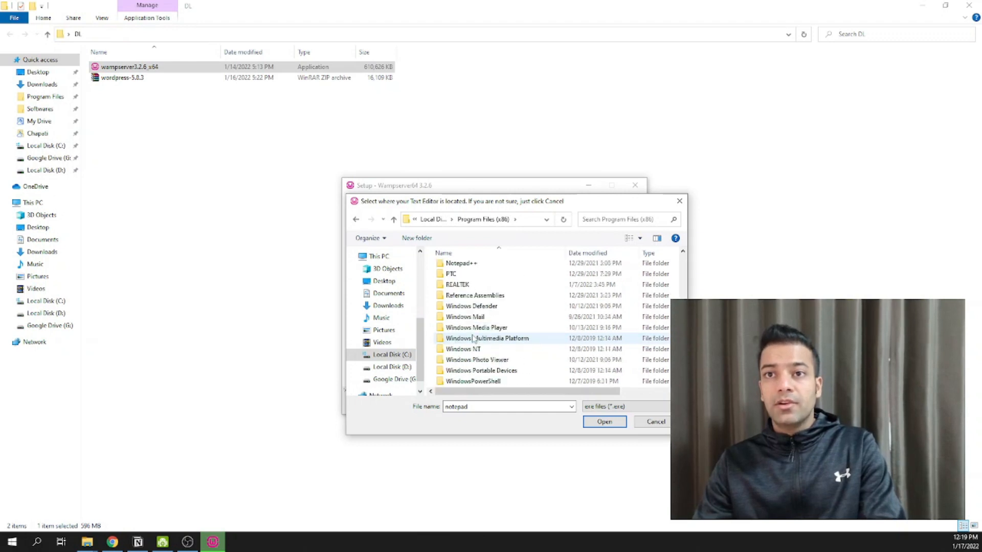
{"action": "double_click", "coordinate": [461, 262]}
{"action": "double_click", "coordinate": [452, 305]}
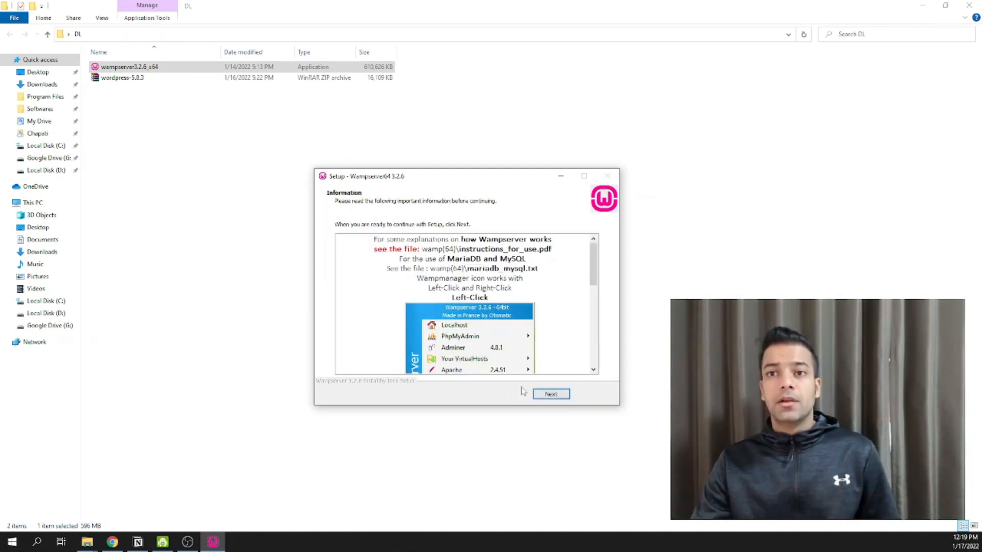
- Move past the Information page and finish WampServer Setup, returning to the desktop
{"action": "left_click_drag", "start_coordinate": [440, 177], "coordinate": [424, 141]}
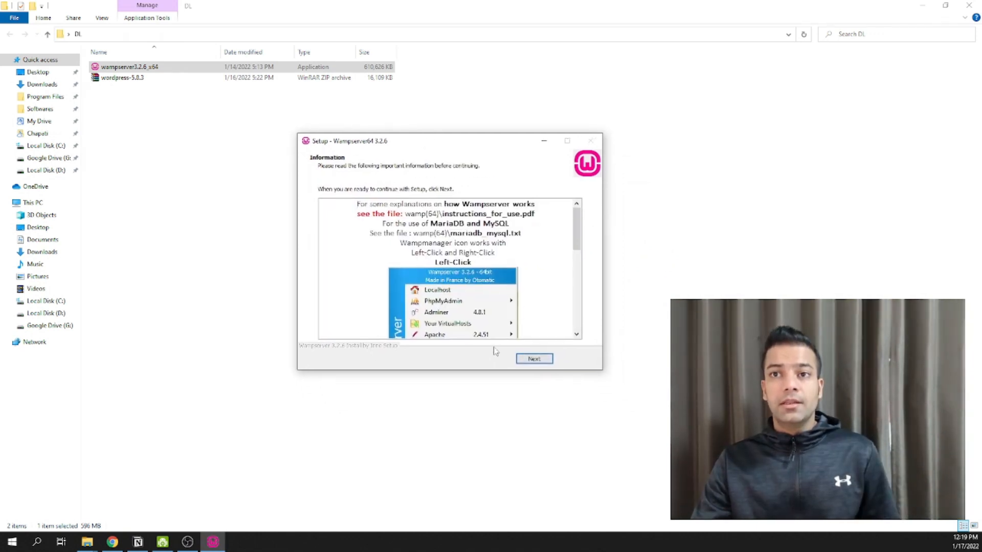
{"action": "left_click", "coordinate": [533, 359]}
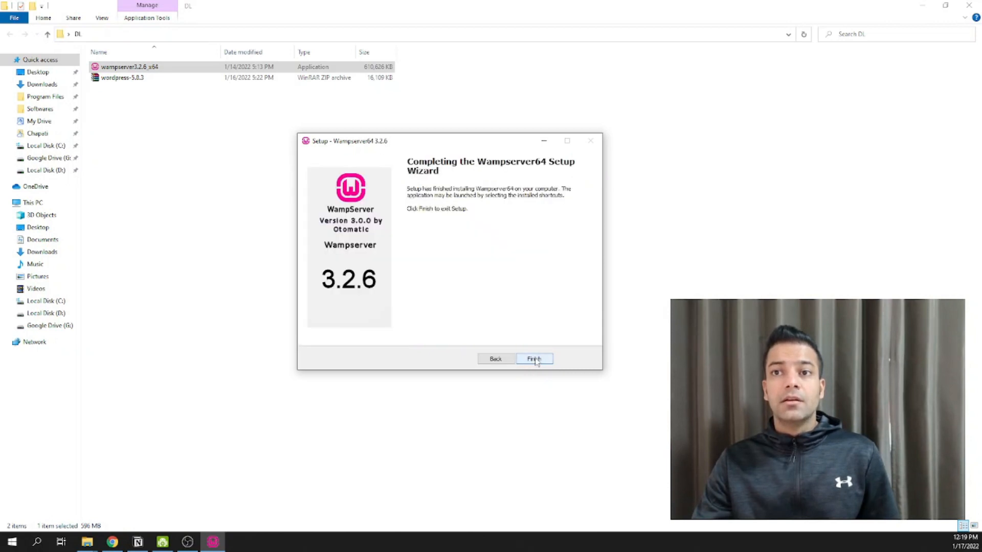
{"action": "left_click", "coordinate": [534, 360]}
{"action": "left_click", "coordinate": [485, 343]}
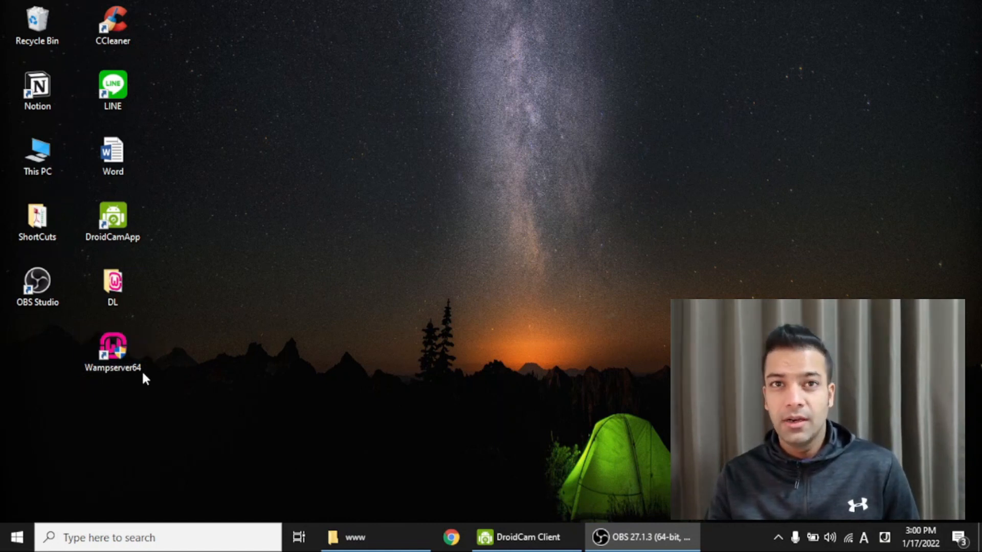
- Open the green Wampserver tray icon's menu from the hidden notification icons
{"action": "left_click", "coordinate": [161, 339]}
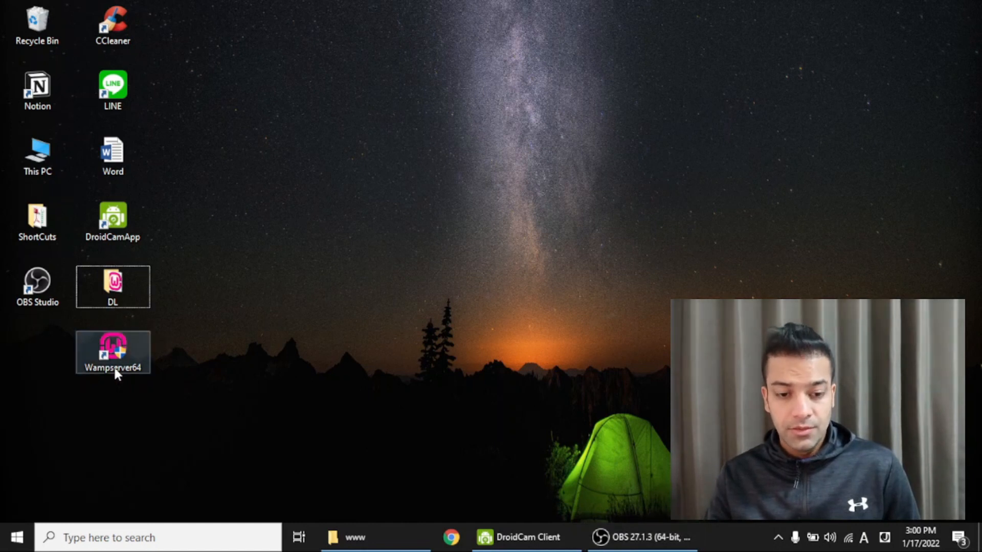
{"action": "left_click", "coordinate": [778, 537]}
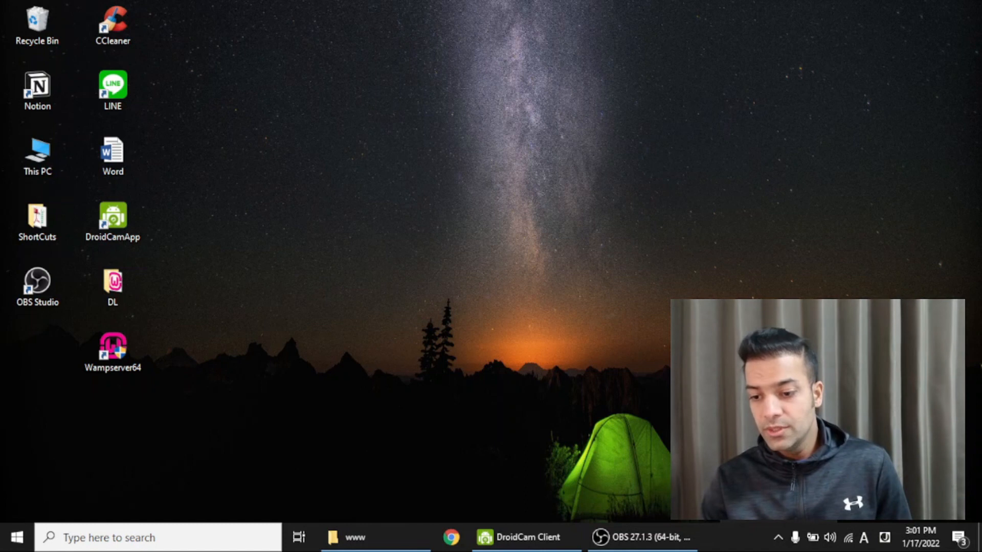
{"action": "left_click", "coordinate": [799, 484]}
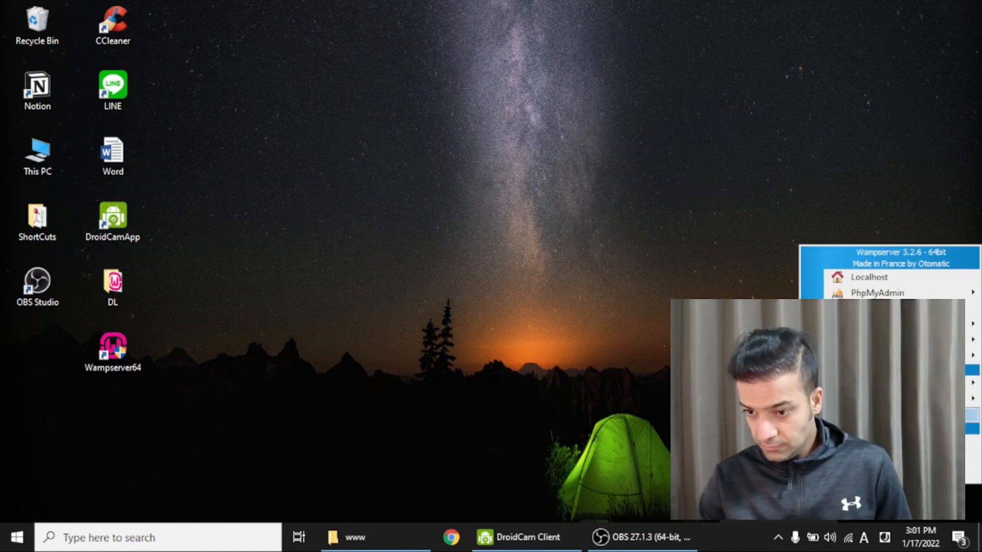
- Set post_max_size to 128M under PHP > PHP settings in the Wampserver menu
{"action": "mouse_move", "coordinate": [869, 357]}
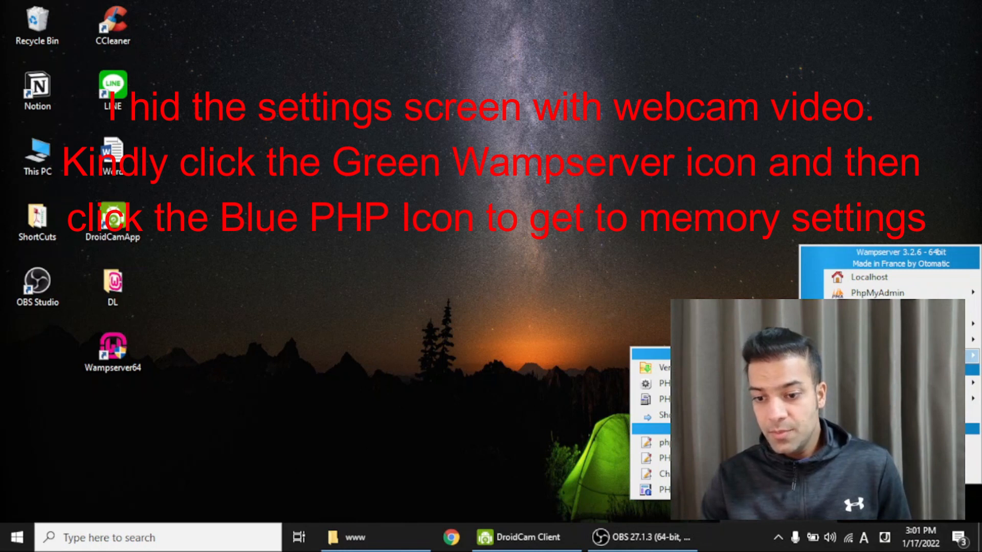
{"action": "mouse_move", "coordinate": [701, 383]}
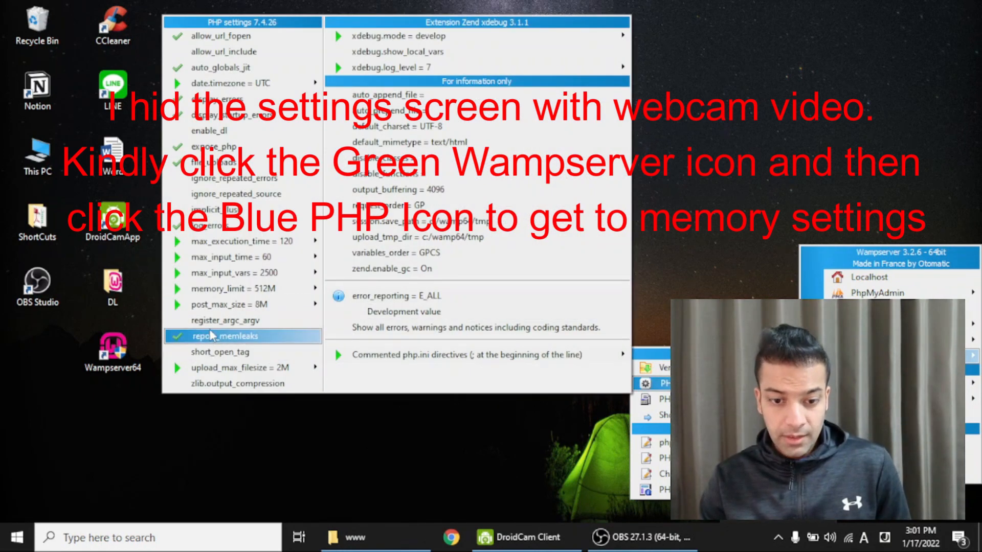
{"action": "mouse_move", "coordinate": [225, 306]}
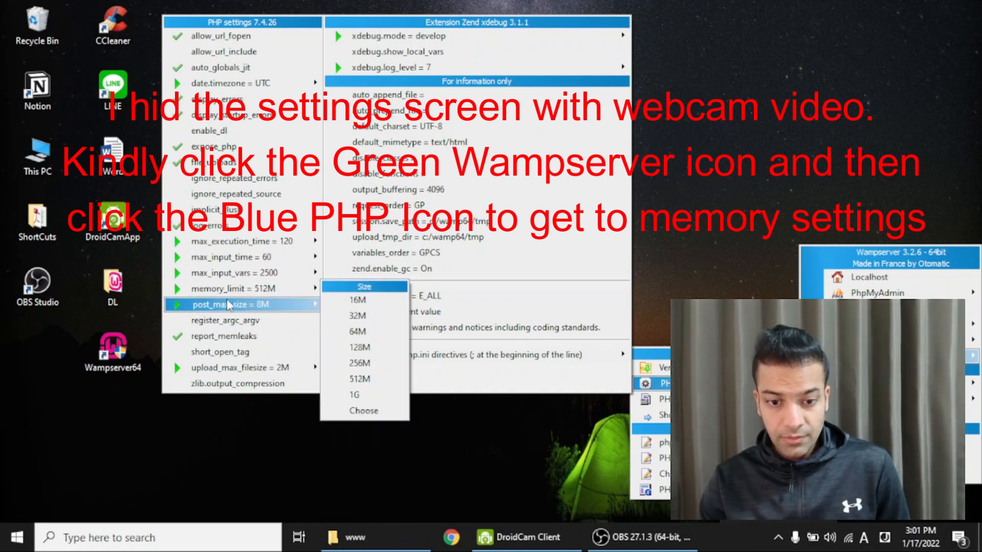
{"action": "mouse_move", "coordinate": [265, 291]}
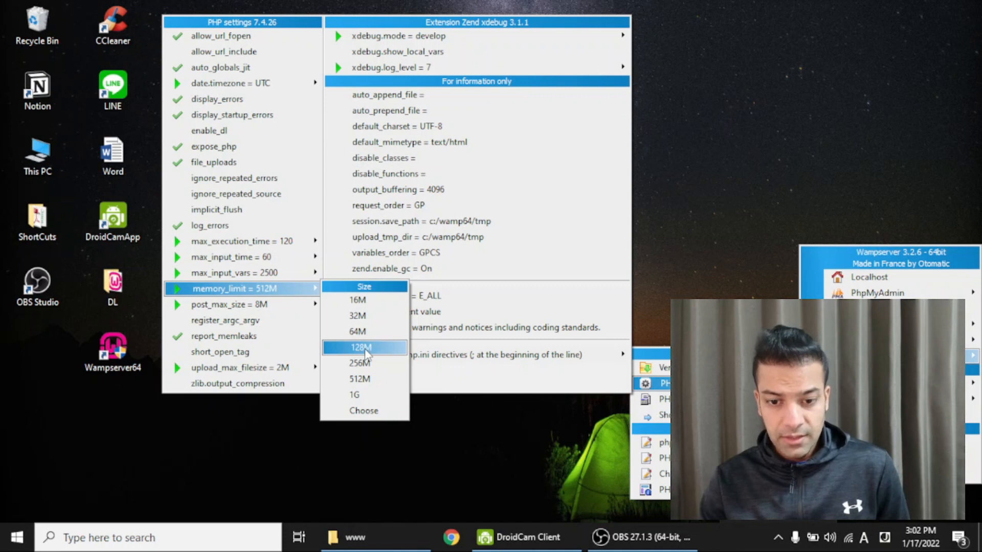
{"action": "mouse_move", "coordinate": [231, 308]}
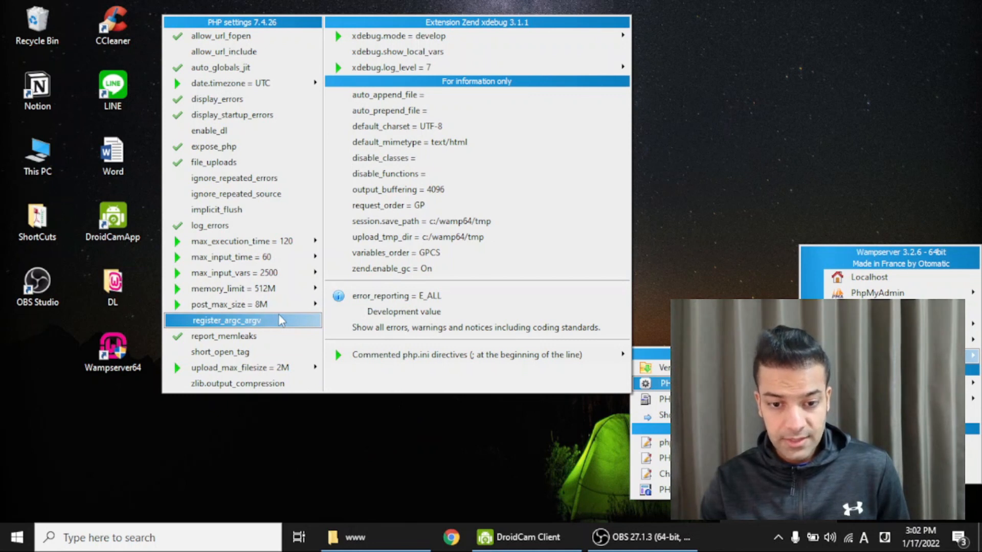
{"action": "mouse_move", "coordinate": [286, 305]}
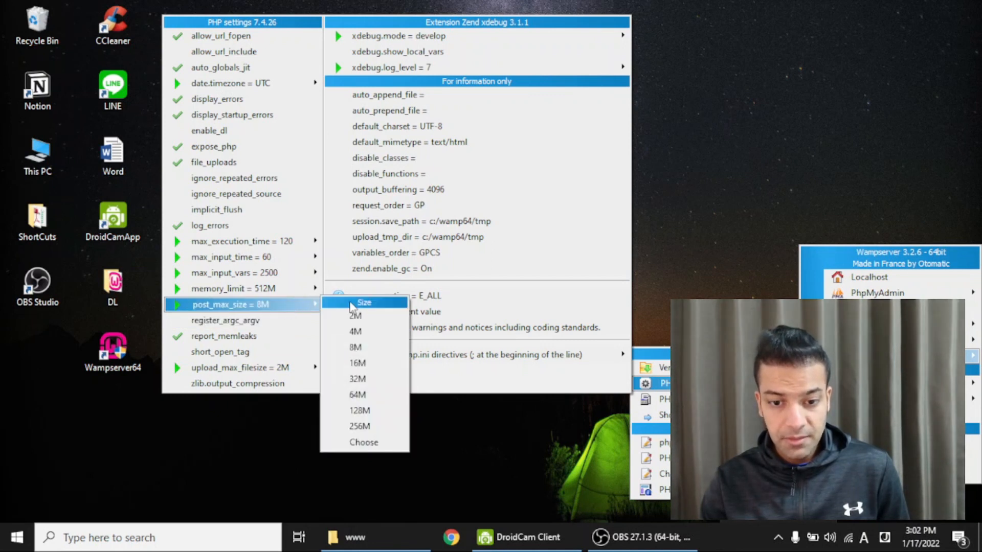
{"action": "left_click", "coordinate": [363, 411]}
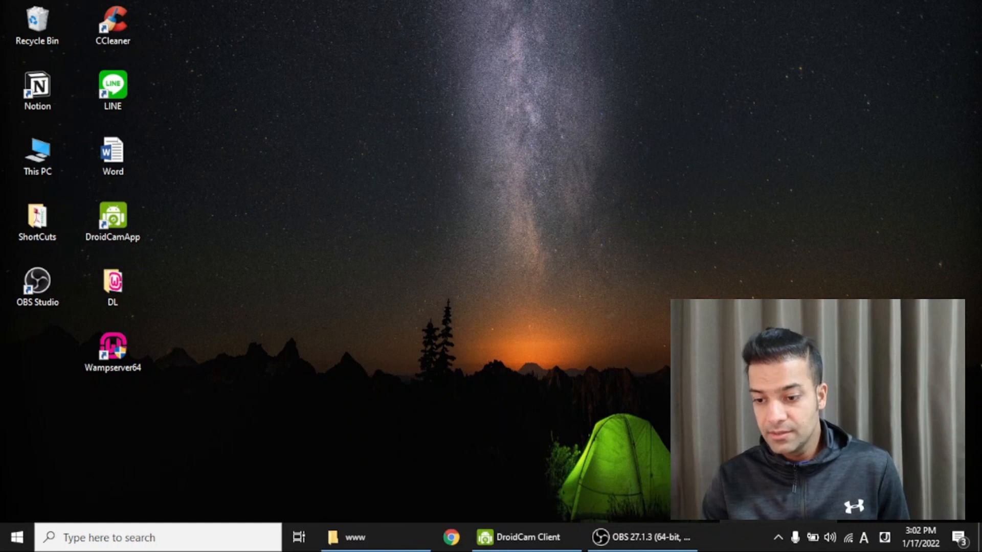
- Use the WampServer tray menu's PHP settings to set upload_max_filesize to 32M
{"action": "left_click", "coordinate": [809, 480]}
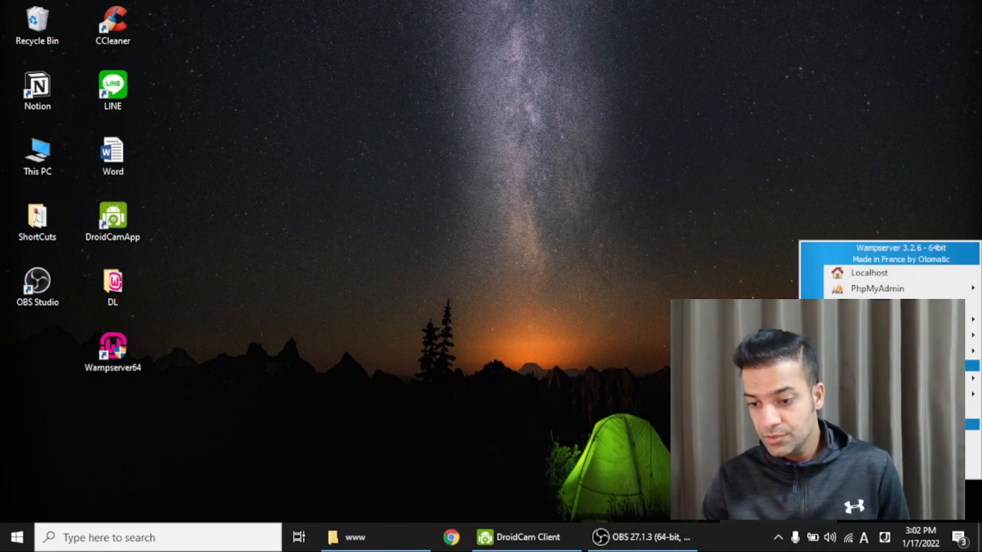
{"action": "mouse_move", "coordinate": [870, 351]}
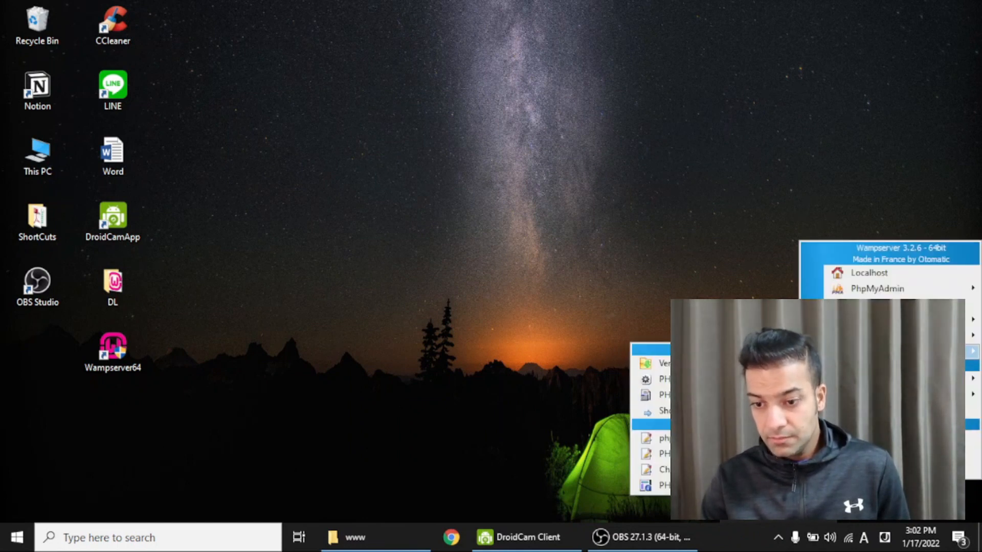
{"action": "mouse_move", "coordinate": [716, 379]}
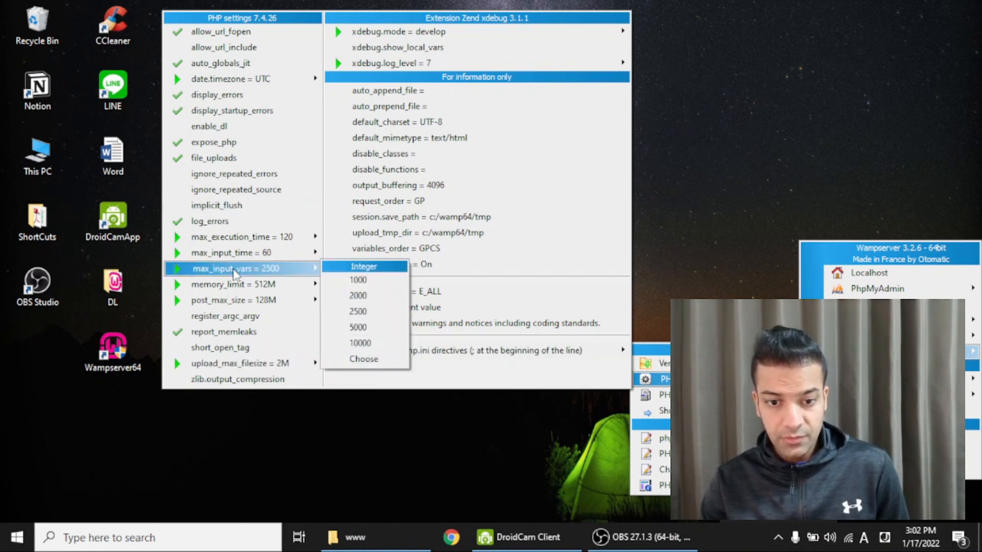
{"action": "mouse_move", "coordinate": [249, 372]}
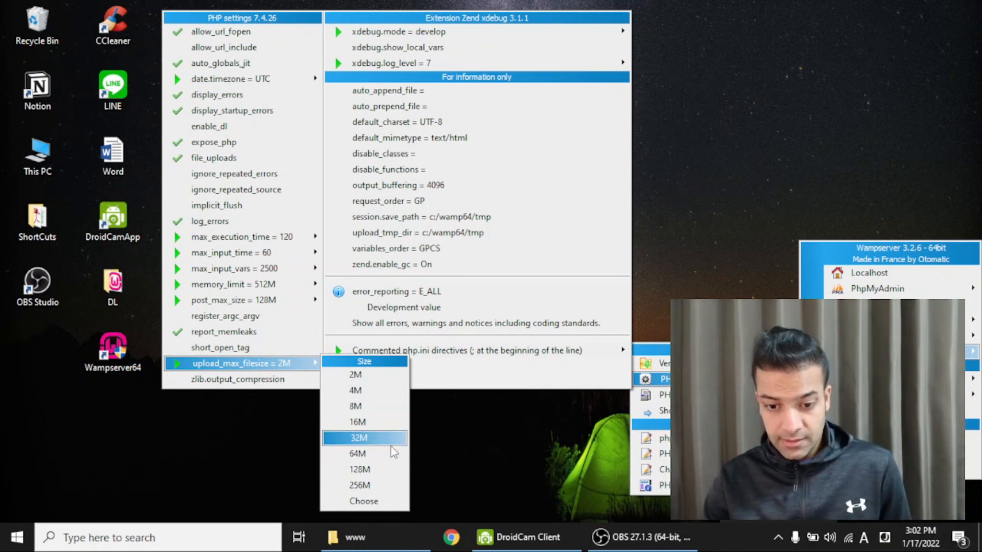
{"action": "left_click", "coordinate": [364, 438]}
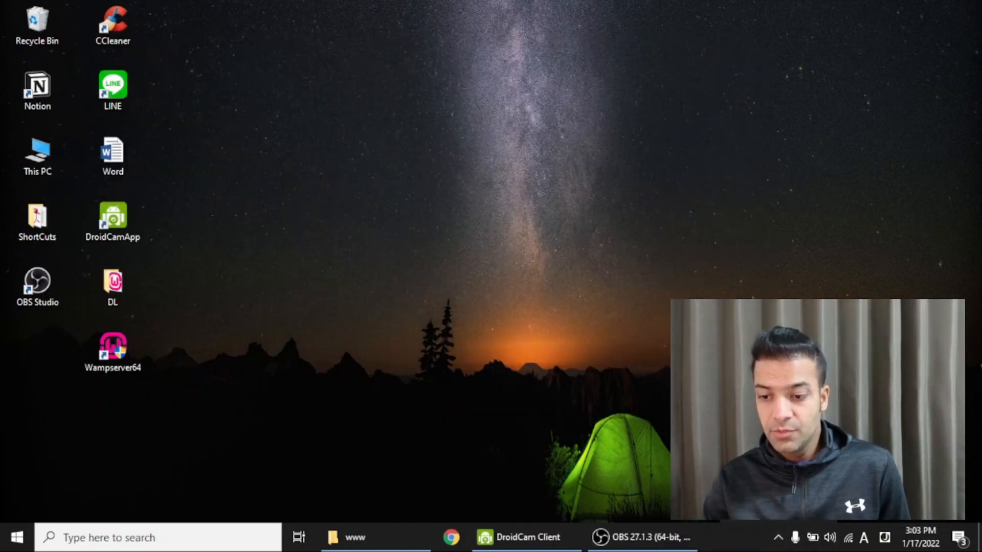
{"action": "left_click", "coordinate": [809, 473]}
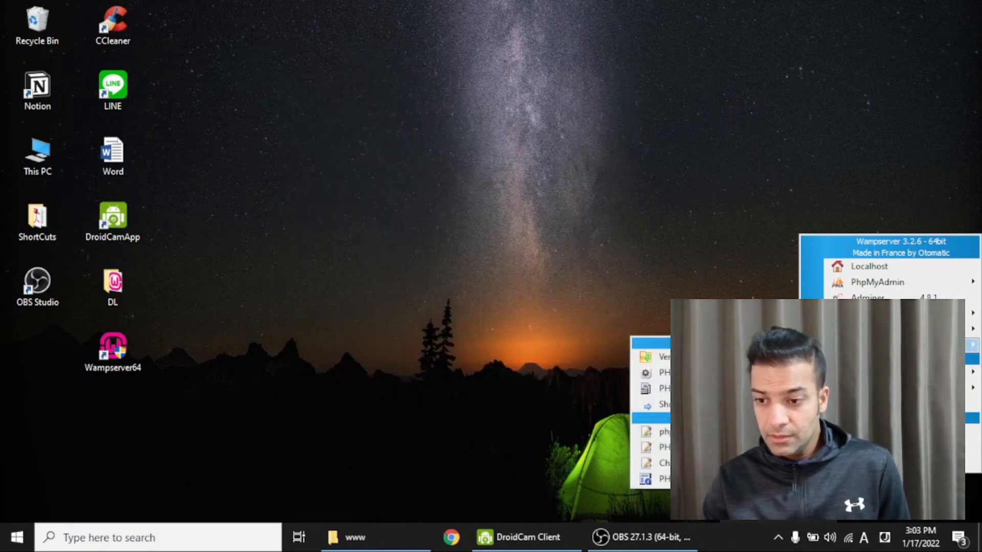
{"action": "mouse_move", "coordinate": [900, 287]}
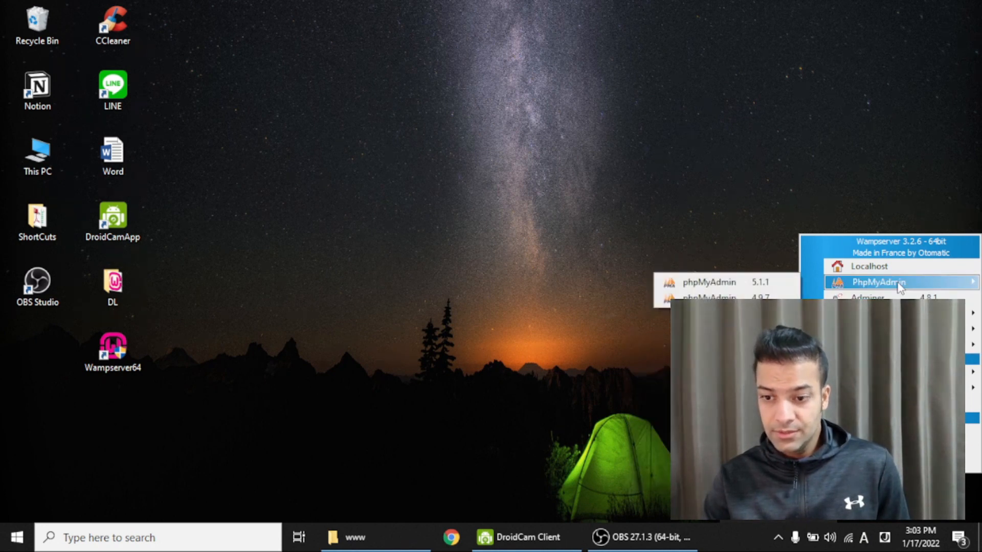
{"action": "left_click", "coordinate": [602, 387]}
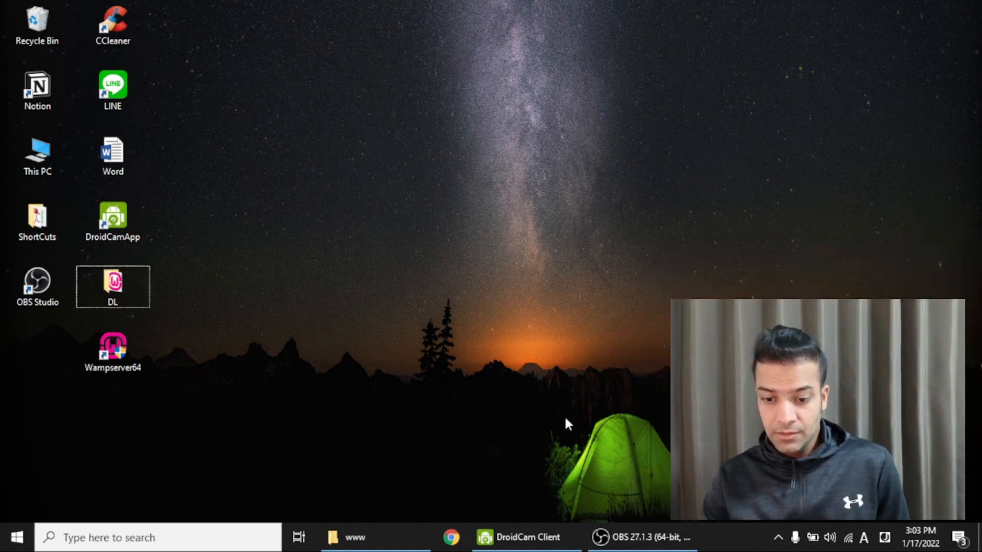
{"action": "left_click", "coordinate": [373, 544]}
- Navigate to C:\wamp64\www and select the wordpress-5.8.3 archive
{"action": "left_click", "coordinate": [176, 48]}
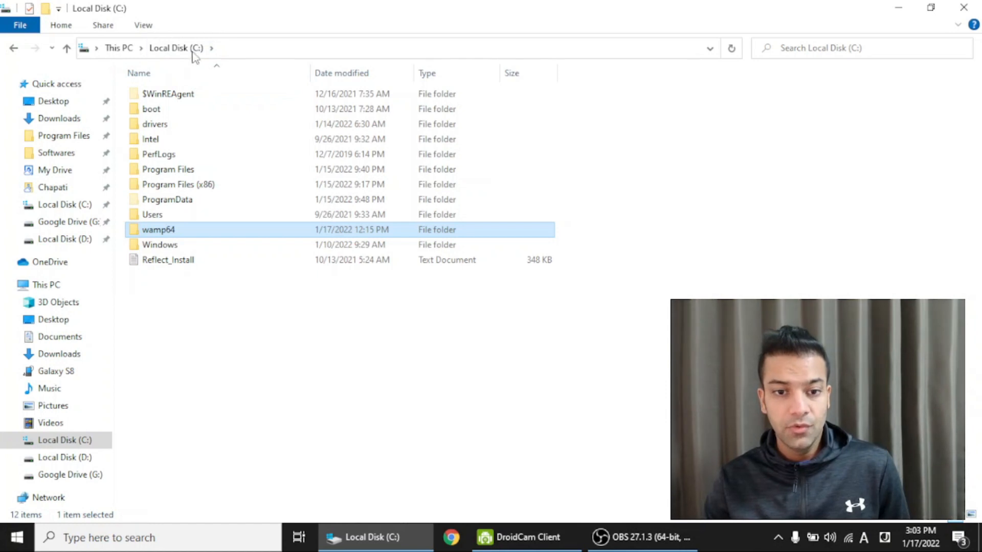
{"action": "double_click", "coordinate": [175, 231]}
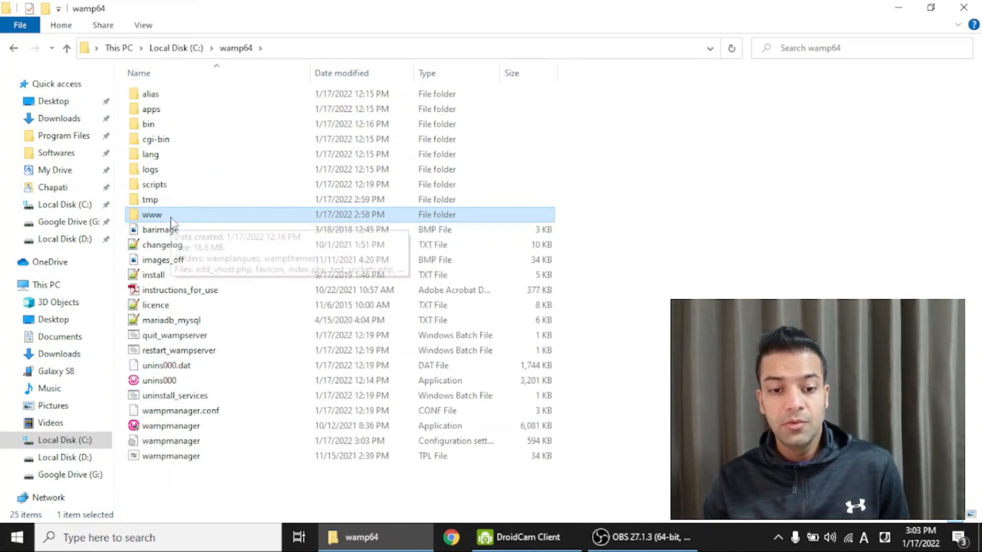
{"action": "double_click", "coordinate": [171, 218]}
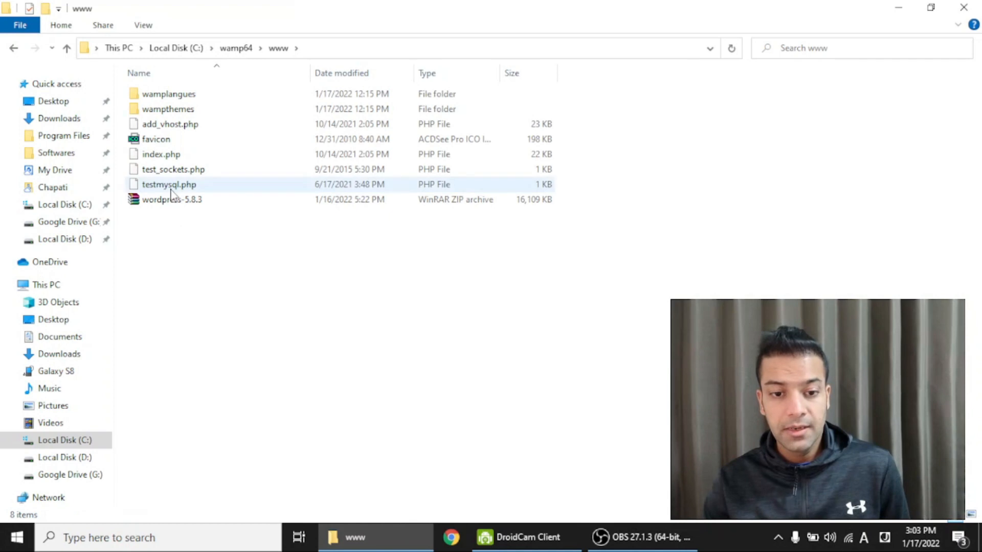
{"action": "left_click", "coordinate": [163, 202]}
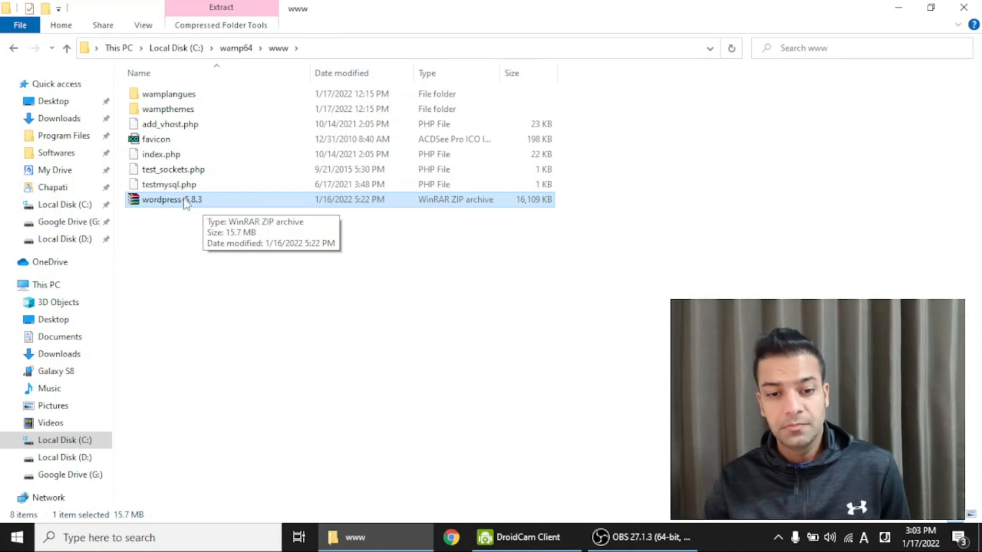
- Extract the wordpress-5.8.3 archive here into the www folder
{"action": "right_click", "coordinate": [186, 203]}
{"action": "left_click", "coordinate": [246, 155]}
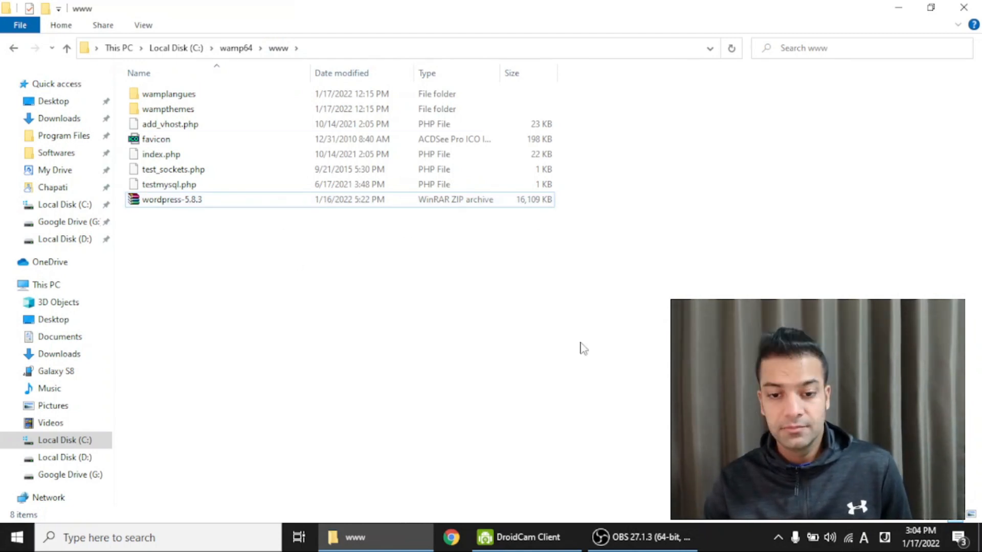
{"action": "left_click", "coordinate": [217, 203]}
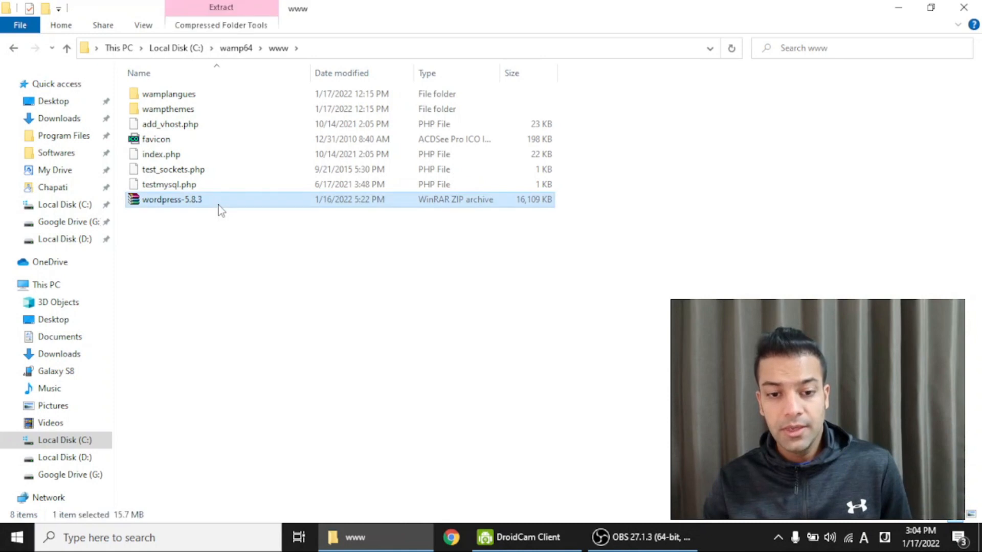
{"action": "right_click", "coordinate": [219, 205]}
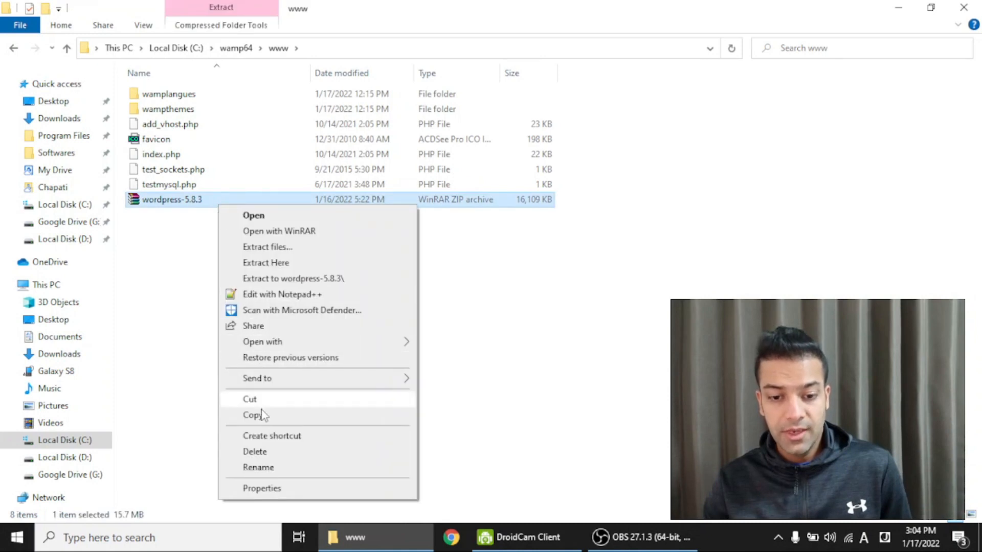
{"action": "left_click", "coordinate": [298, 263]}
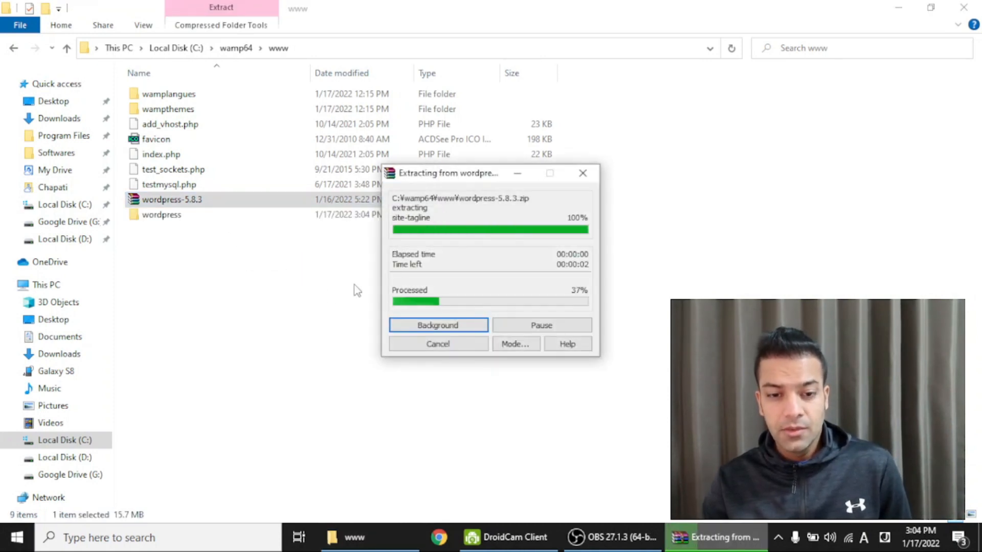
- Rename the extracted wordpress folder to wptest
{"action": "left_click", "coordinate": [167, 124]}
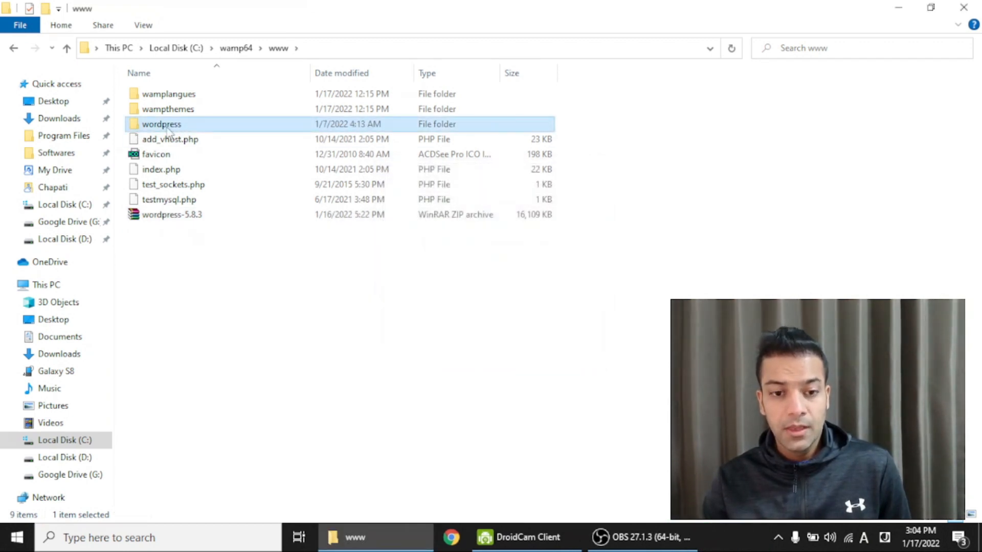
{"action": "key", "text": "F2"}
{"action": "type", "text": "wptest"}
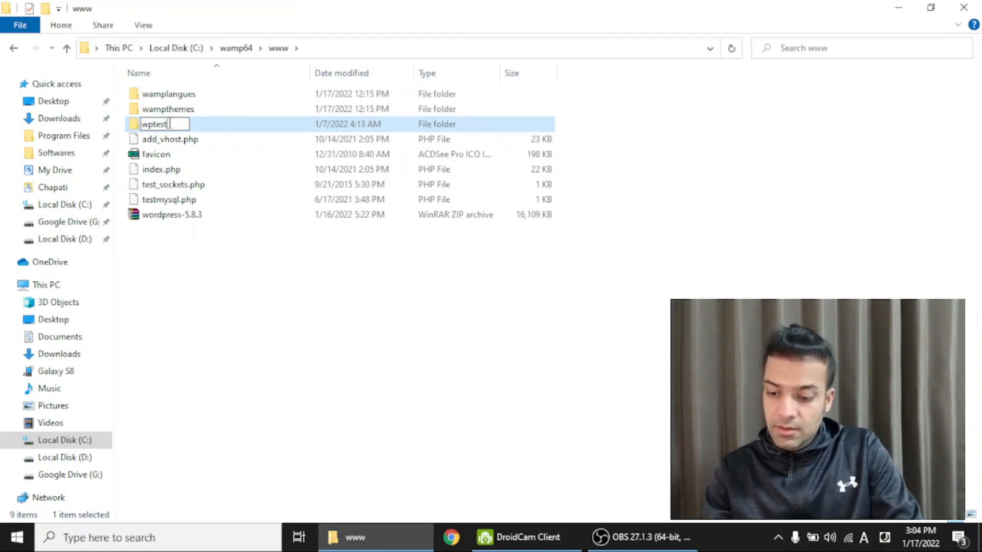
{"action": "key", "text": "Return"}
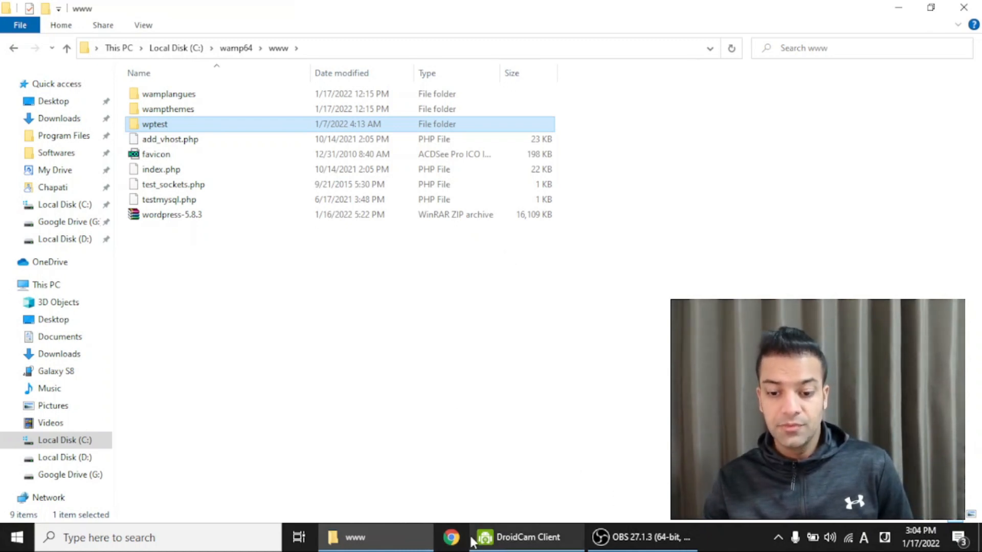
- Load localhost/ in the web browser
{"action": "left_click", "coordinate": [395, 331]}
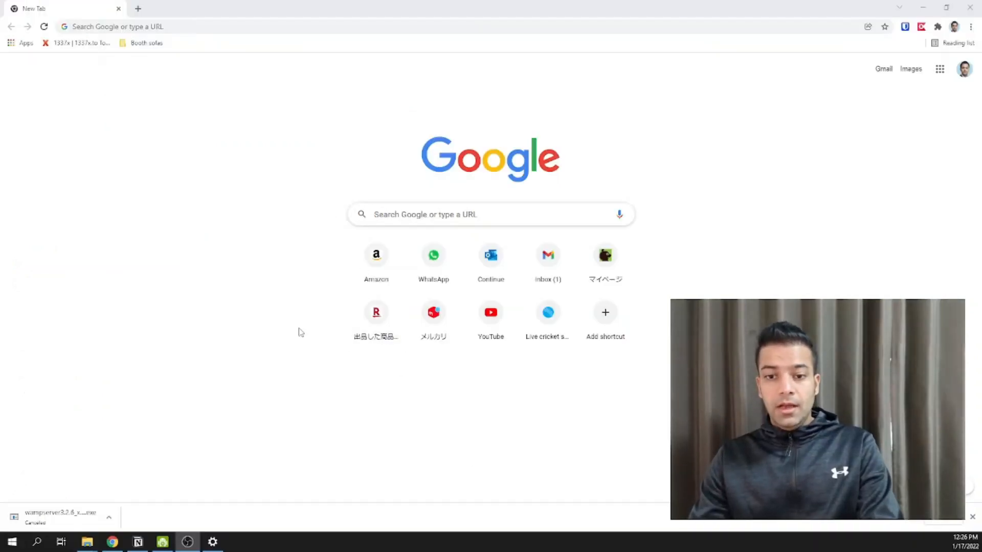
{"action": "left_click", "coordinate": [195, 31]}
{"action": "type", "text": "localh"}
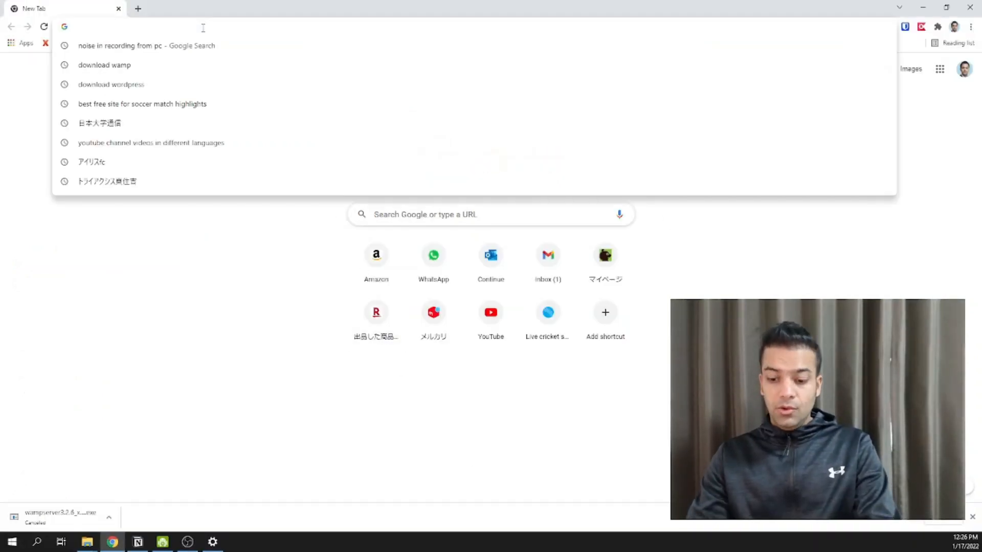
{"action": "type", "text": "ost"}
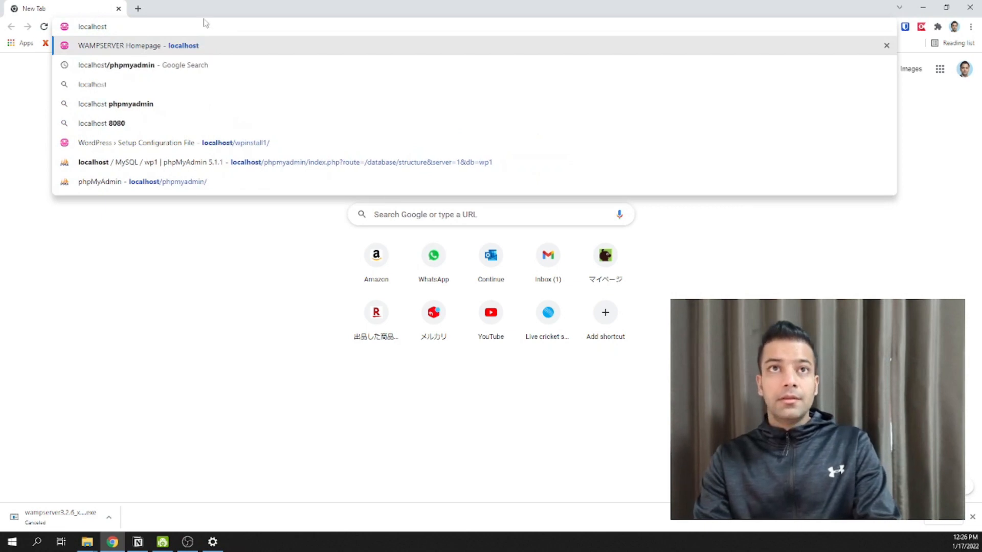
{"action": "type", "text": "/"}
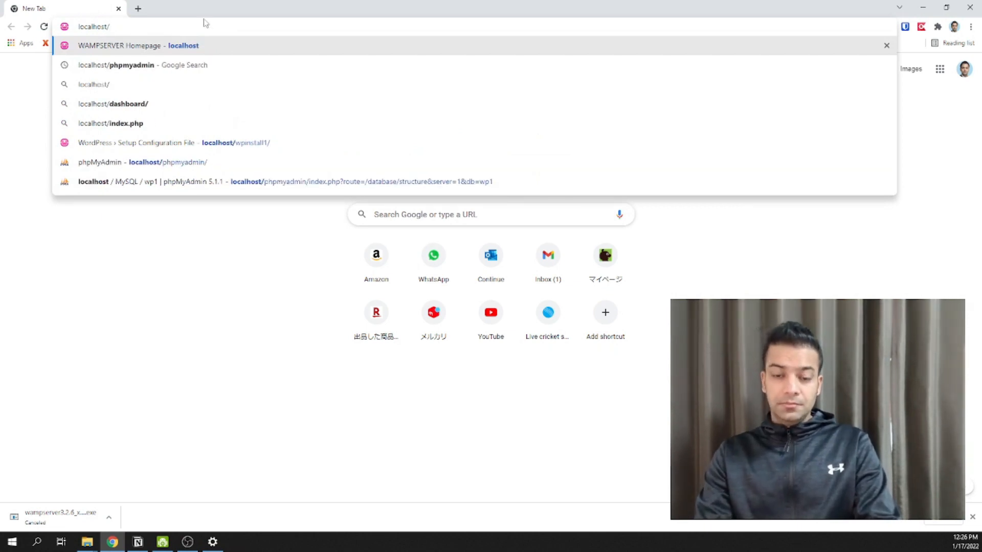
{"action": "key", "text": "Return"}
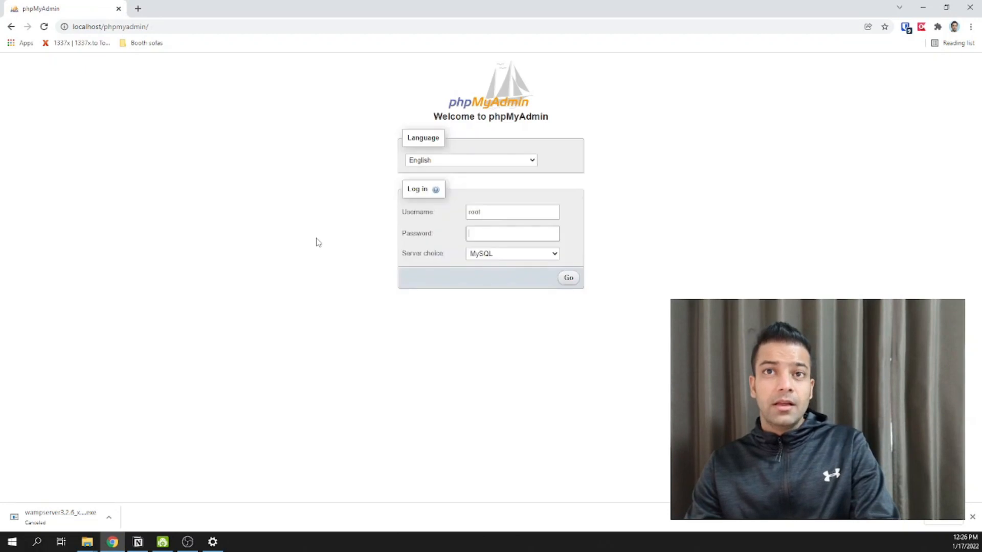
- Log in to phpMyAdmin as root with an empty password
{"action": "left_click", "coordinate": [484, 239]}
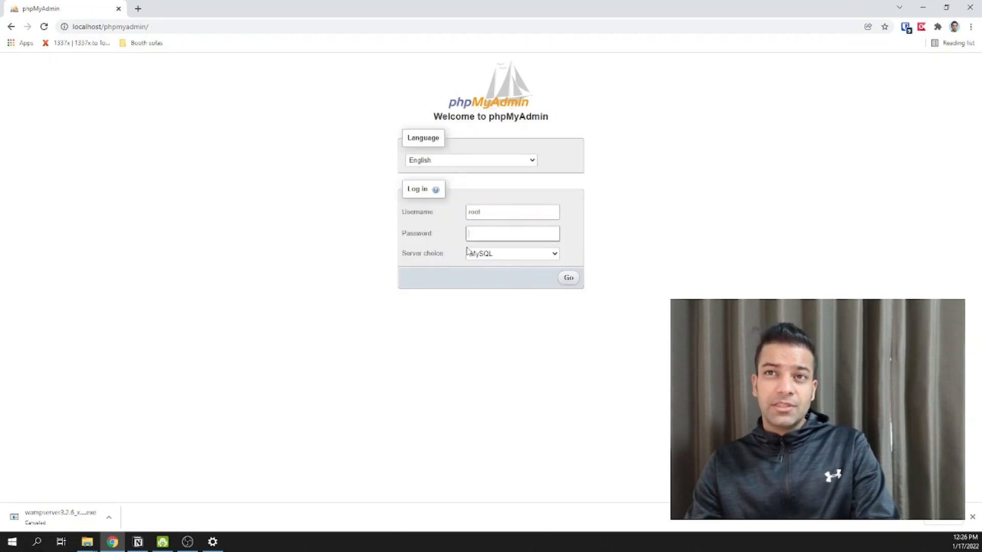
{"action": "left_click", "coordinate": [480, 212]}
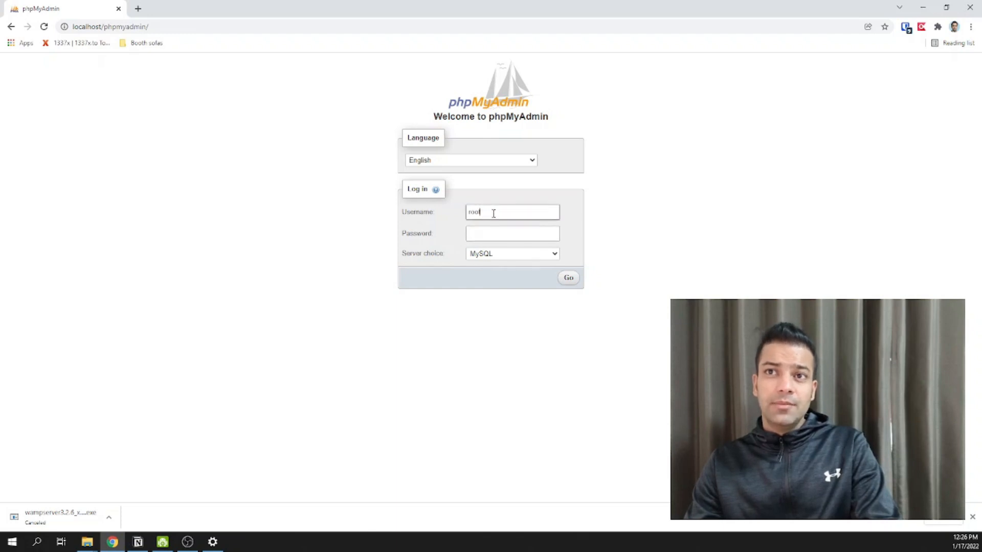
{"action": "left_click", "coordinate": [488, 237]}
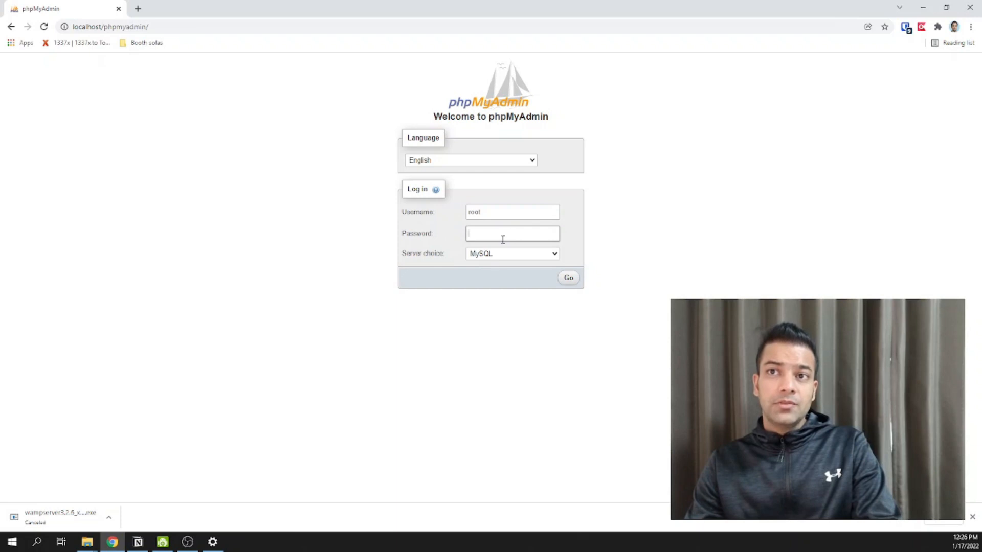
{"action": "left_click", "coordinate": [568, 278]}
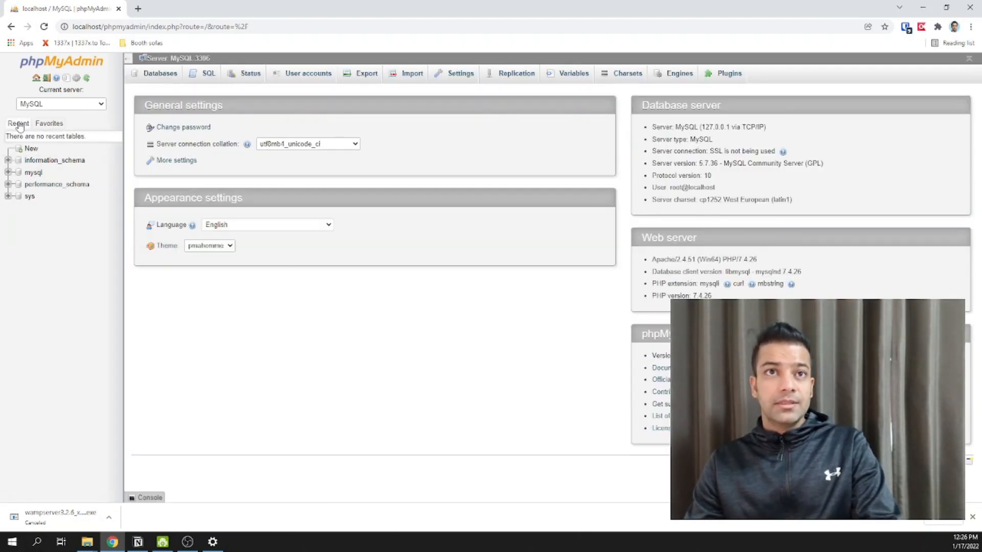
- Create a database named wptest with utf8_general_ci collation from the New page
{"action": "left_click", "coordinate": [30, 150]}
{"action": "left_click", "coordinate": [166, 142]}
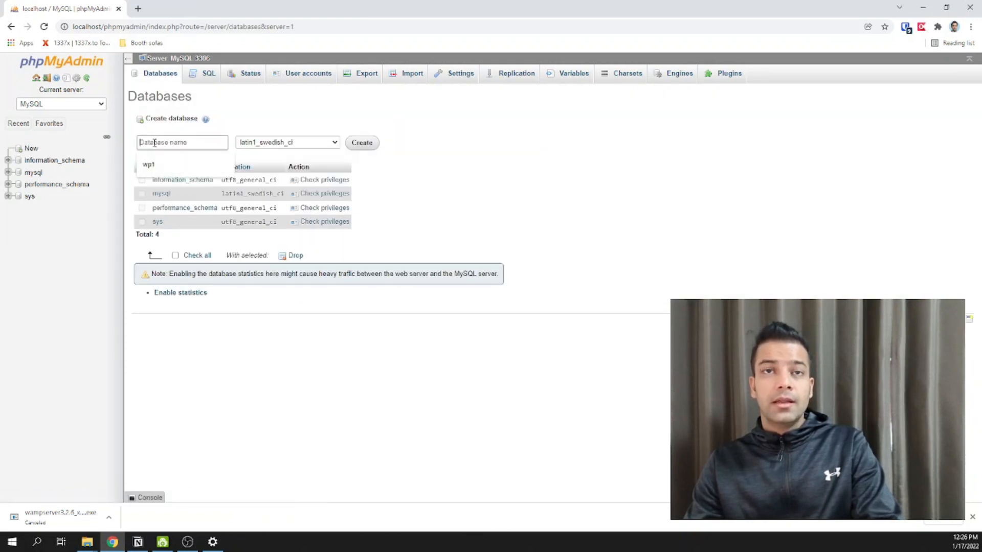
{"action": "type", "text": "wptest"}
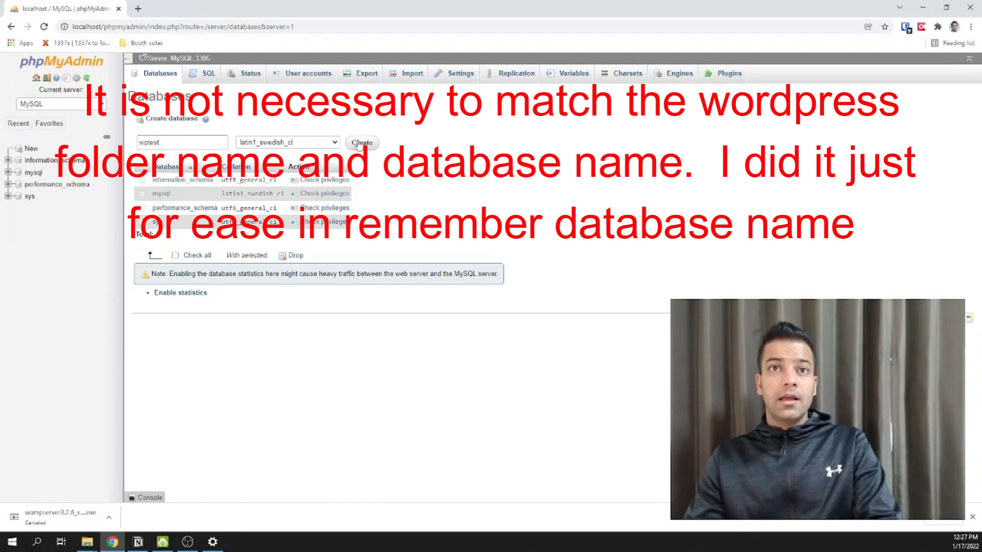
{"action": "left_click", "coordinate": [287, 142]}
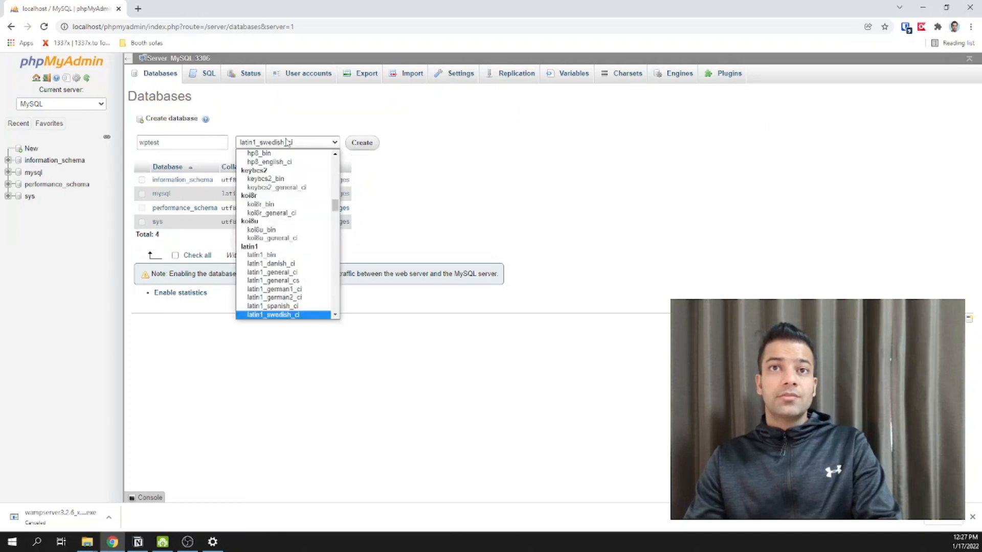
{"action": "scroll", "coordinate": [297, 238], "scroll_direction": "down", "scroll_amount": 20}
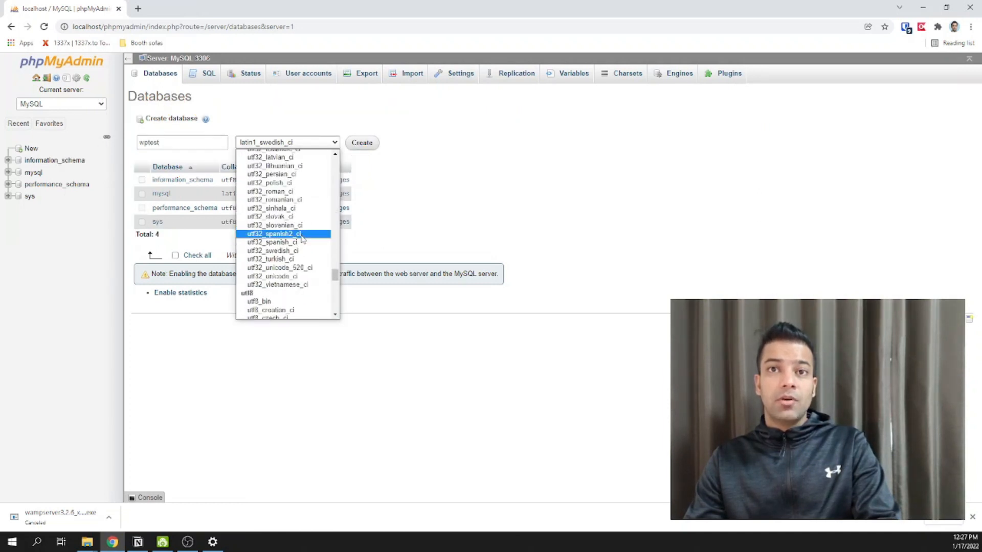
{"action": "scroll", "coordinate": [301, 238], "scroll_direction": "down", "scroll_amount": 1}
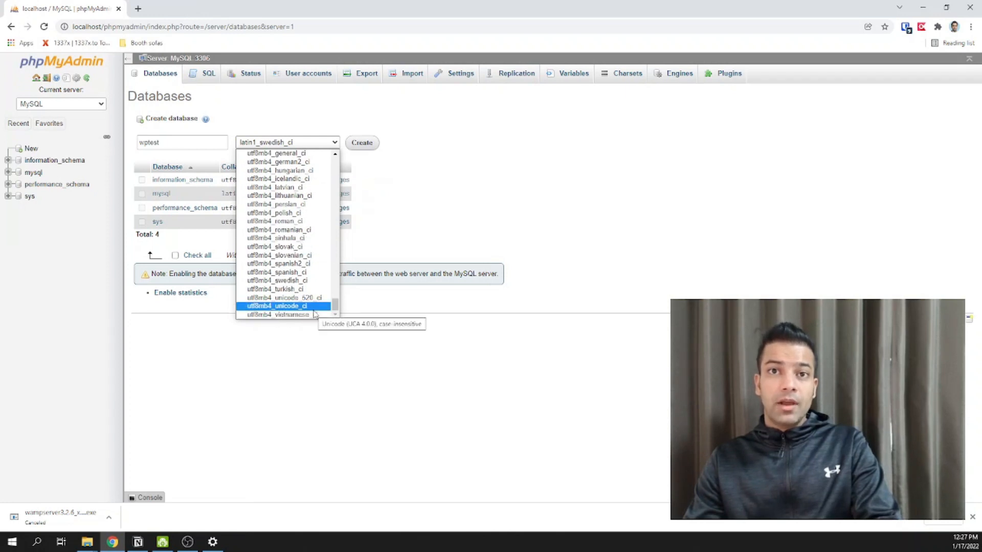
{"action": "scroll", "coordinate": [299, 300], "scroll_direction": "up", "scroll_amount": 10}
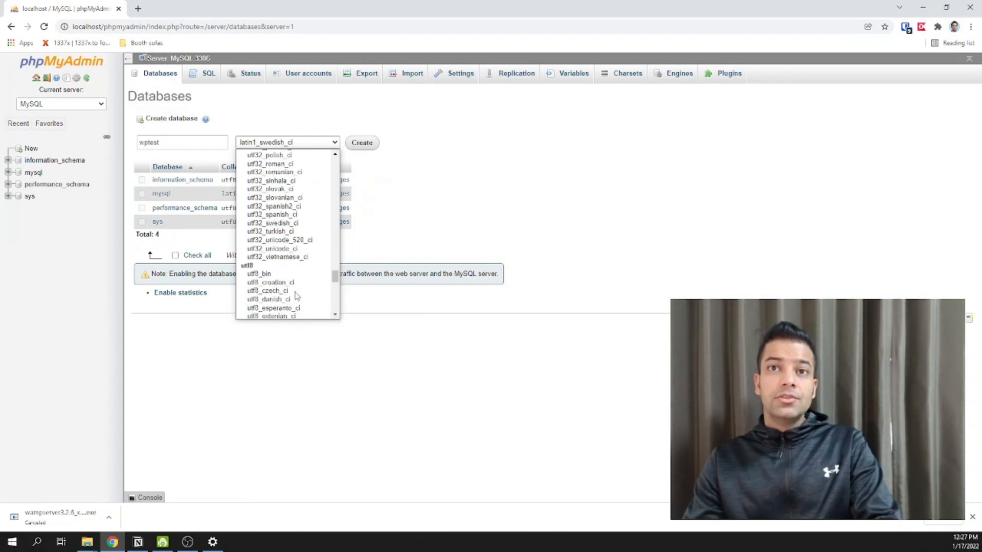
{"action": "scroll", "coordinate": [296, 296], "scroll_direction": "down", "scroll_amount": 4}
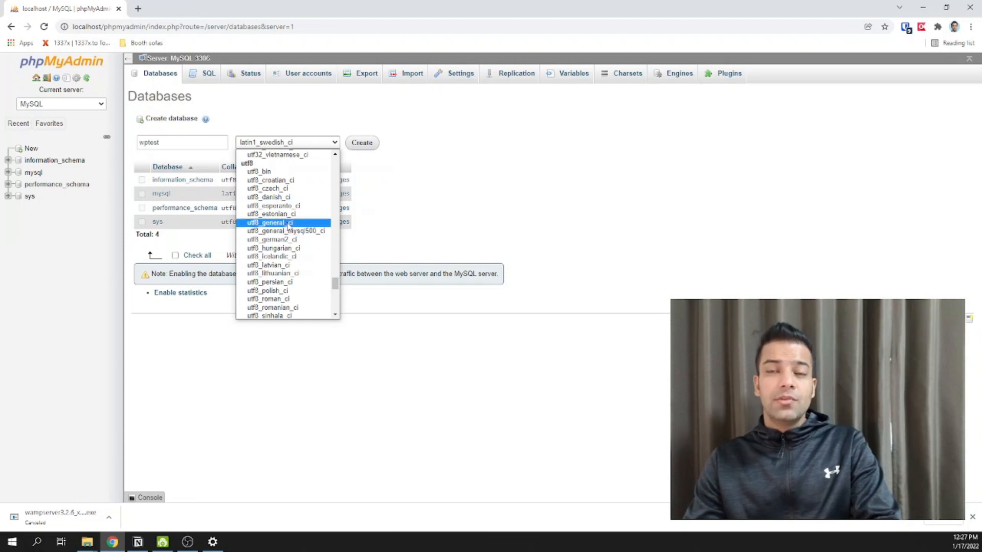
{"action": "left_click", "coordinate": [274, 223]}
{"action": "left_click", "coordinate": [361, 142]}
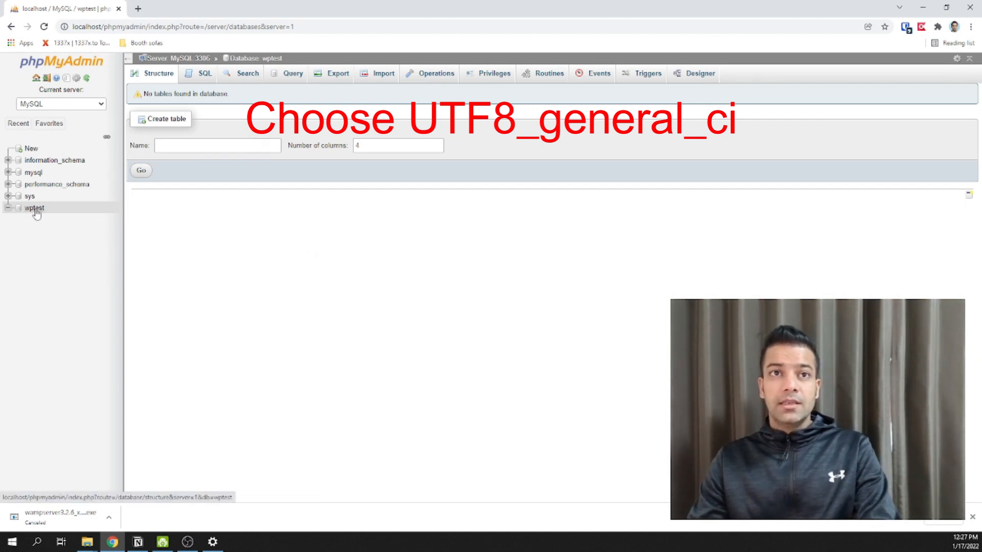
- Load localhost/wptest/ in a new browser tab
{"action": "left_click", "coordinate": [138, 9]}
{"action": "type", "text": "localhost"}
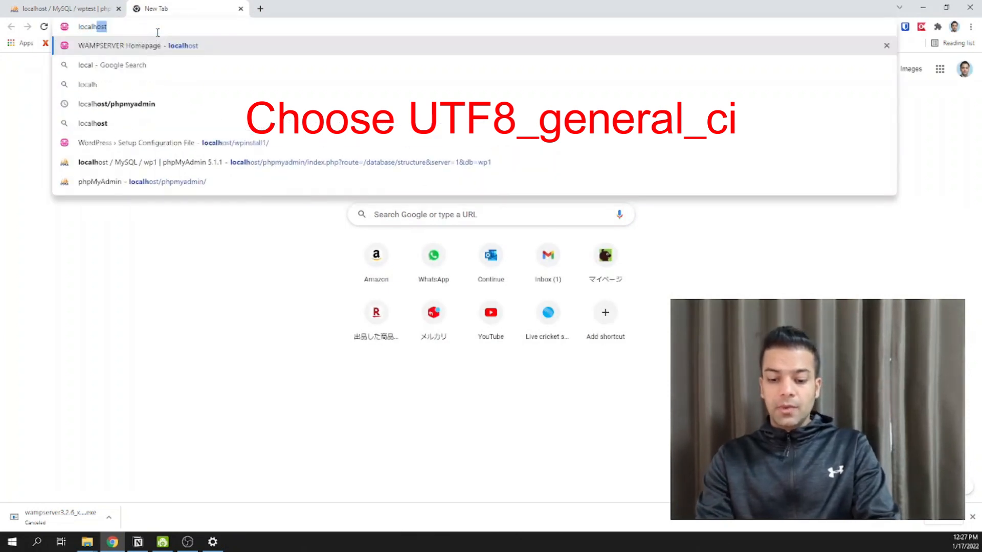
{"action": "type", "text": "/"}
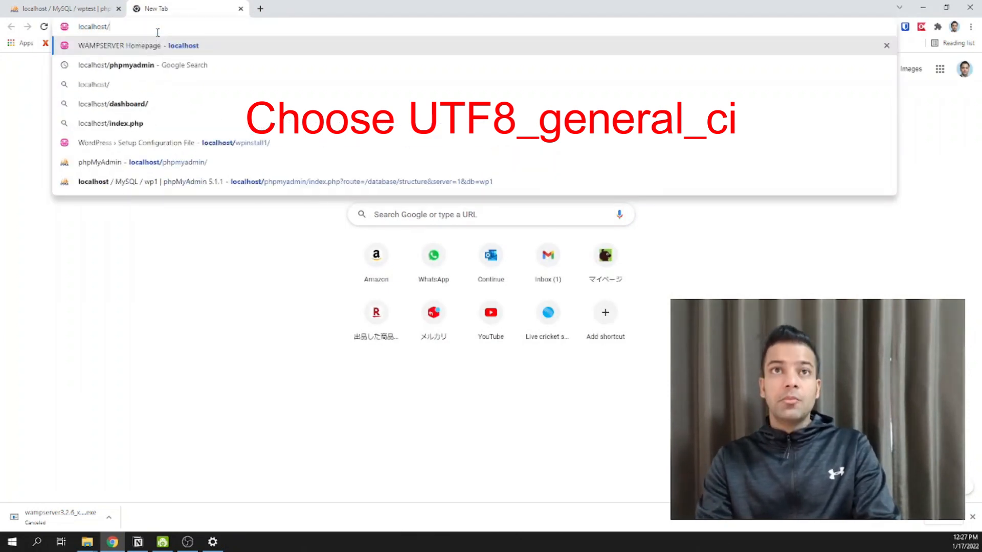
{"action": "type", "text": "wptest"}
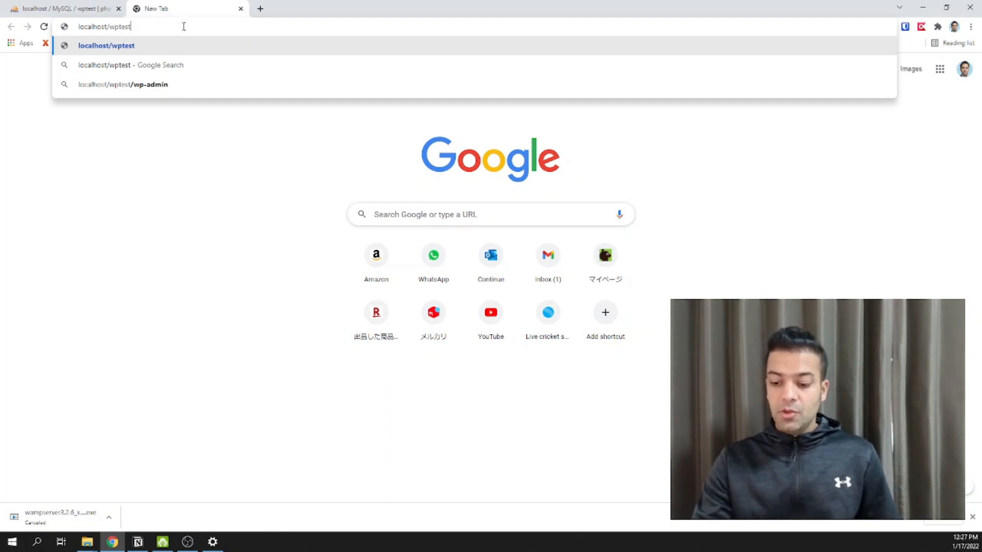
{"action": "type", "text": "/"}
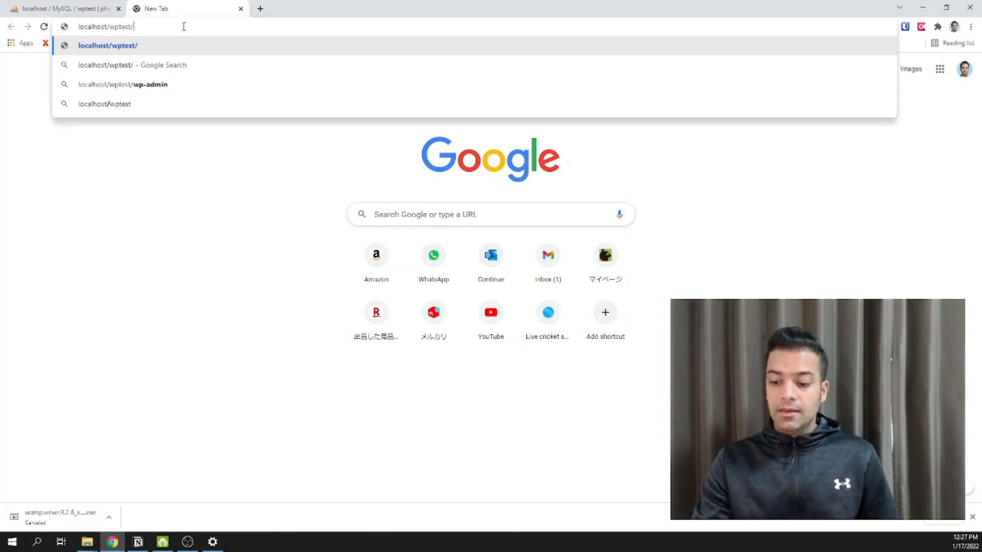
{"action": "key", "text": "Return"}
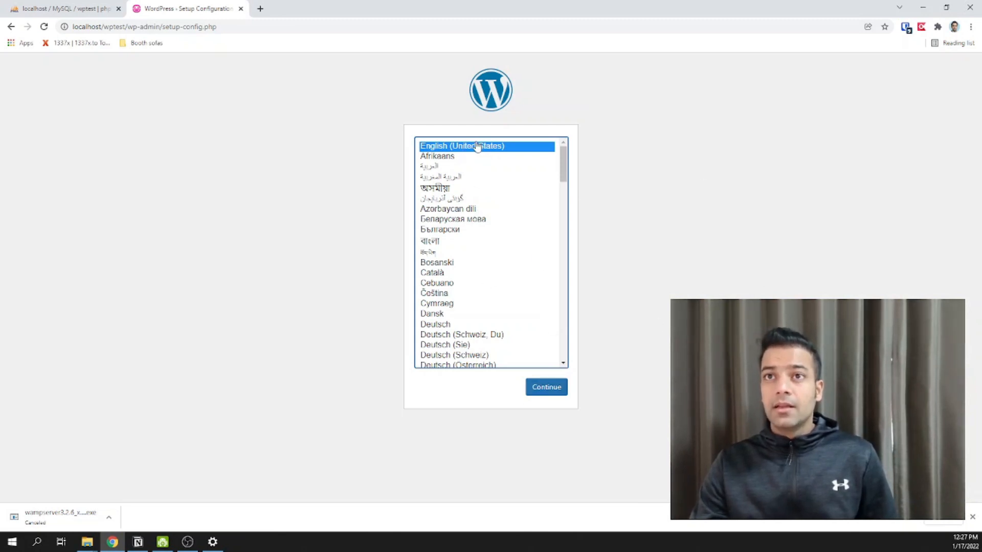
- Continue in English (United States) past the welcome page to the database form
{"action": "left_click", "coordinate": [539, 387]}
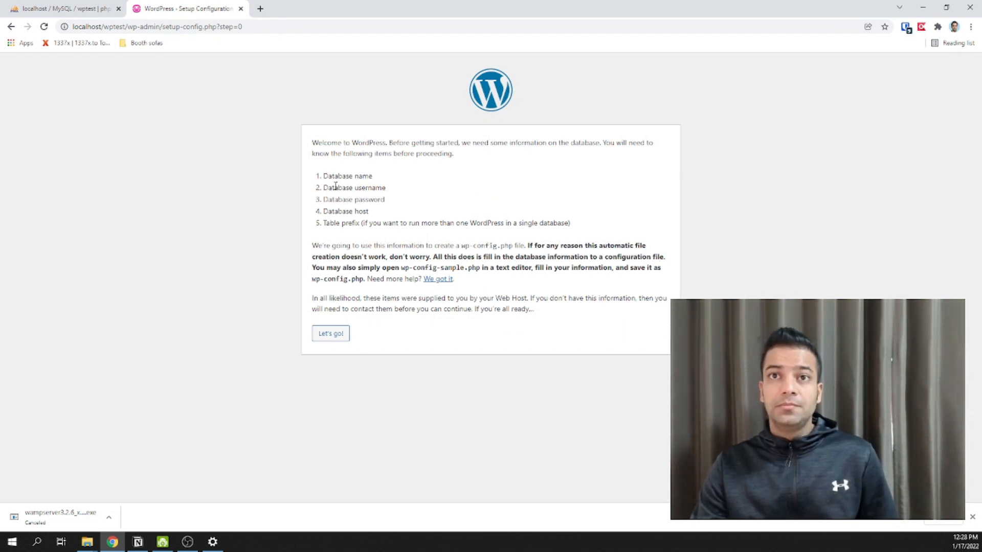
{"action": "left_click_drag", "start_coordinate": [342, 147], "coordinate": [365, 222]}
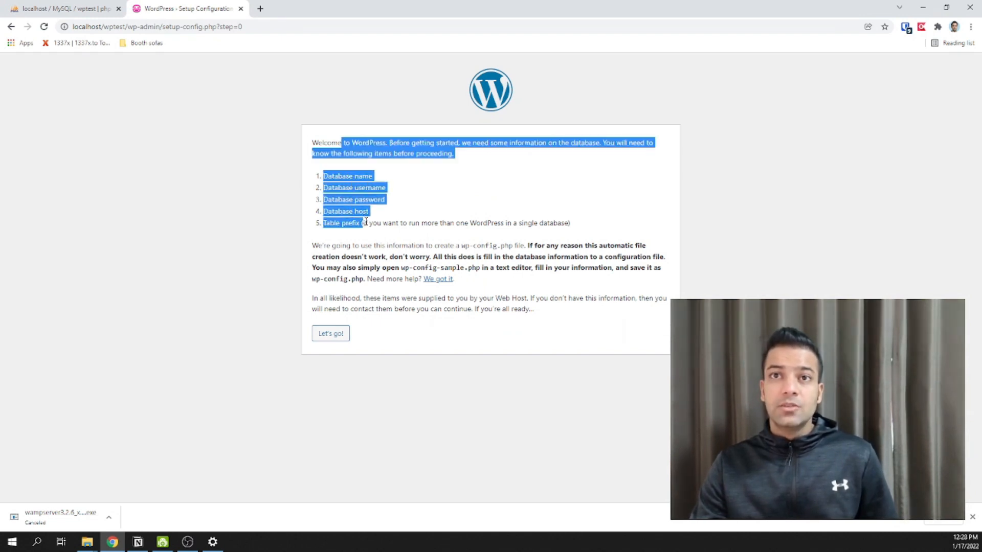
{"action": "left_click", "coordinate": [360, 247]}
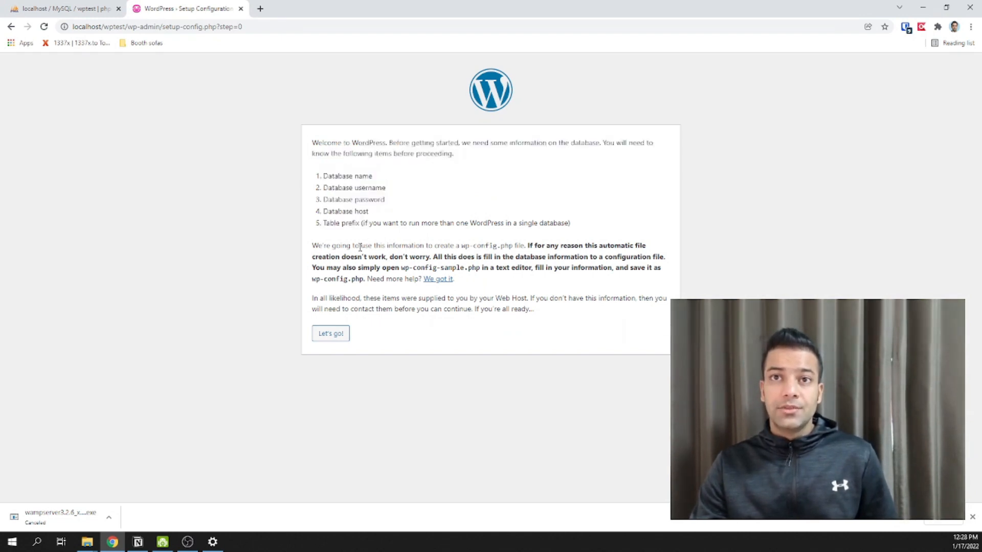
{"action": "left_click", "coordinate": [330, 335]}
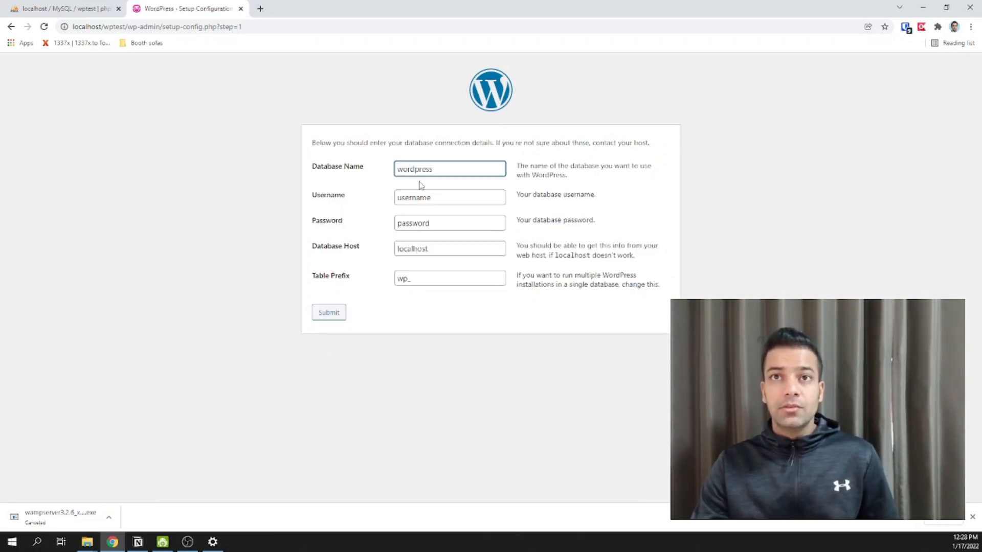
- Enter database name wptest and username root, and clear the password field
{"action": "left_click", "coordinate": [410, 166]}
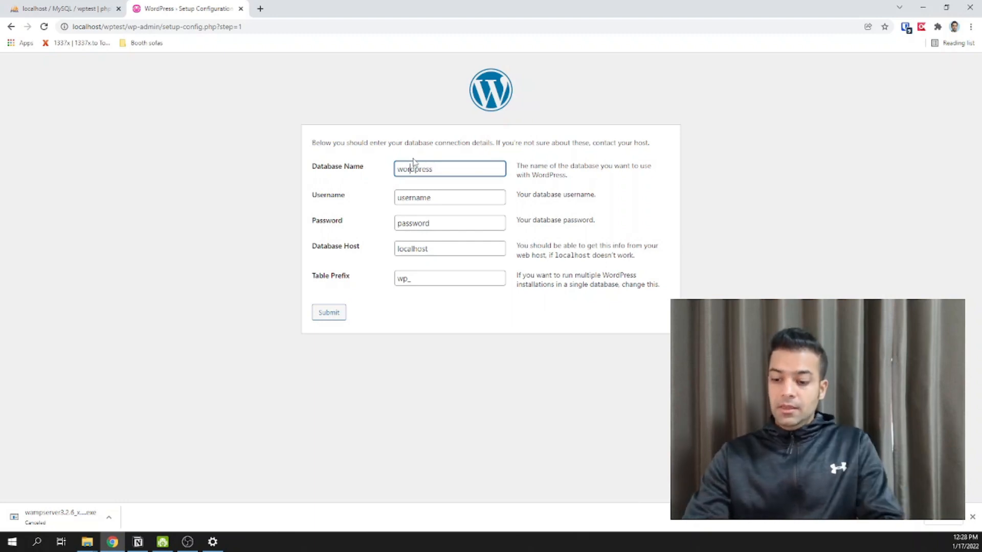
{"action": "key", "text": "BackSpace"}
{"action": "key", "text": "BackSpace"}
{"action": "key", "text": "BackSpace"}
{"action": "key", "text": "Delete"}
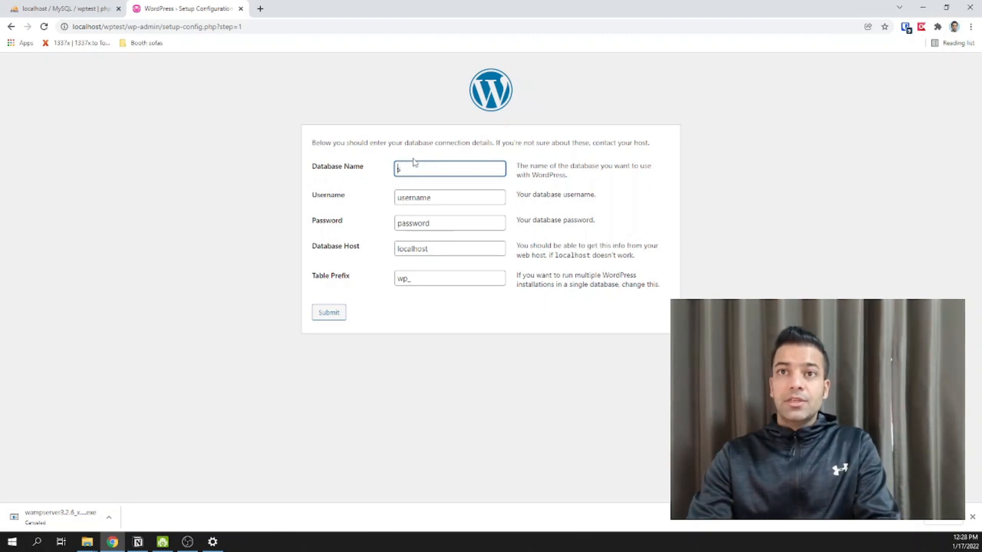
{"action": "type", "text": "wpte"}
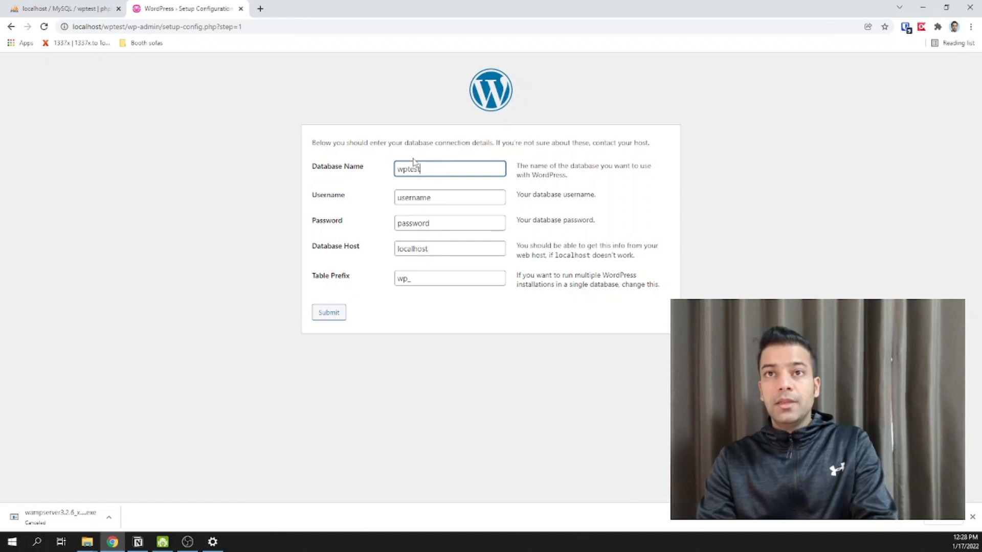
{"action": "type", "text": "st"}
{"action": "left_click", "coordinate": [407, 203]}
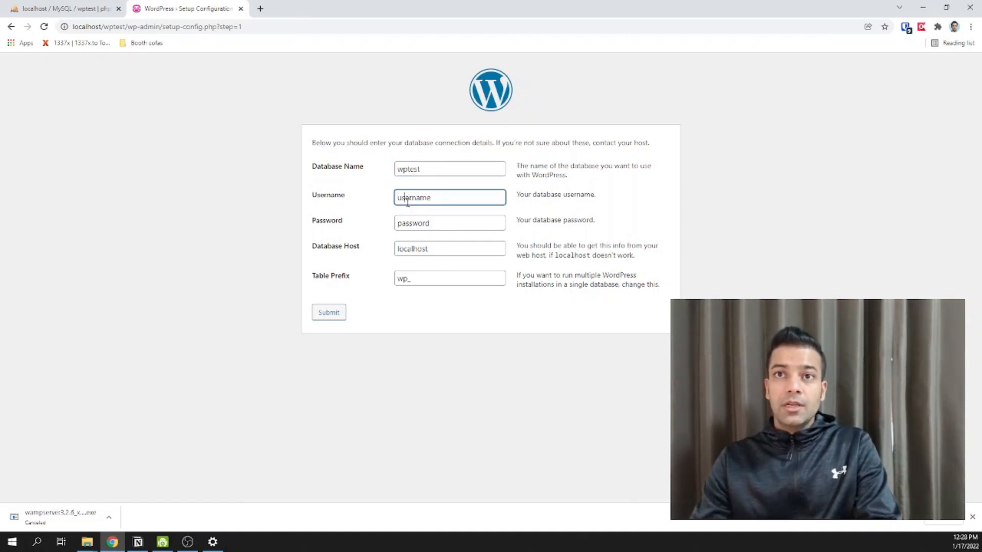
{"action": "key", "text": "ctrl+a"}
{"action": "type", "text": "root"}
{"action": "key", "text": "Tab"}
{"action": "key", "text": "BackSpace"}
{"action": "key", "text": "Tab"}
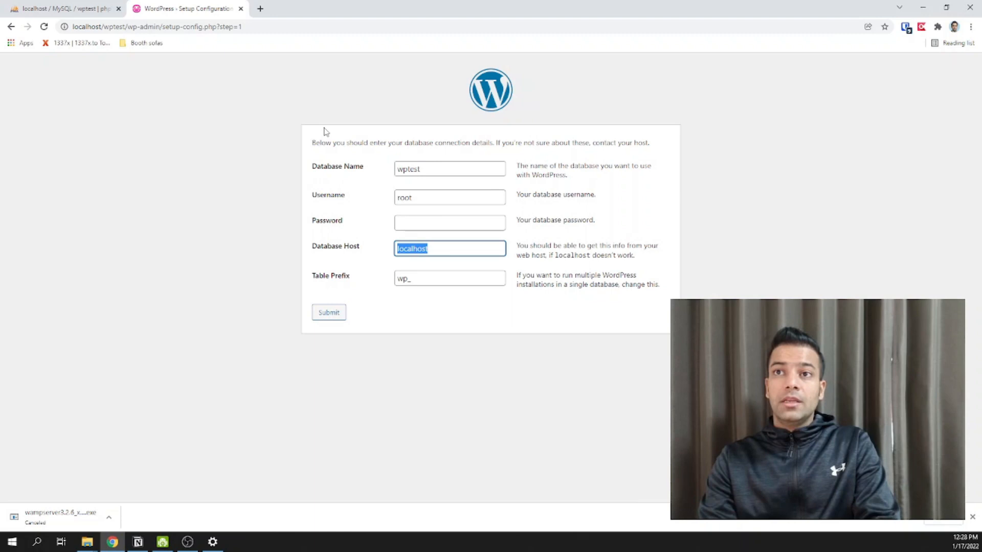
- Check the empty password, localhost host and wp_ prefix, then submit the details
{"action": "left_click", "coordinate": [427, 196]}
{"action": "left_click", "coordinate": [422, 225]}
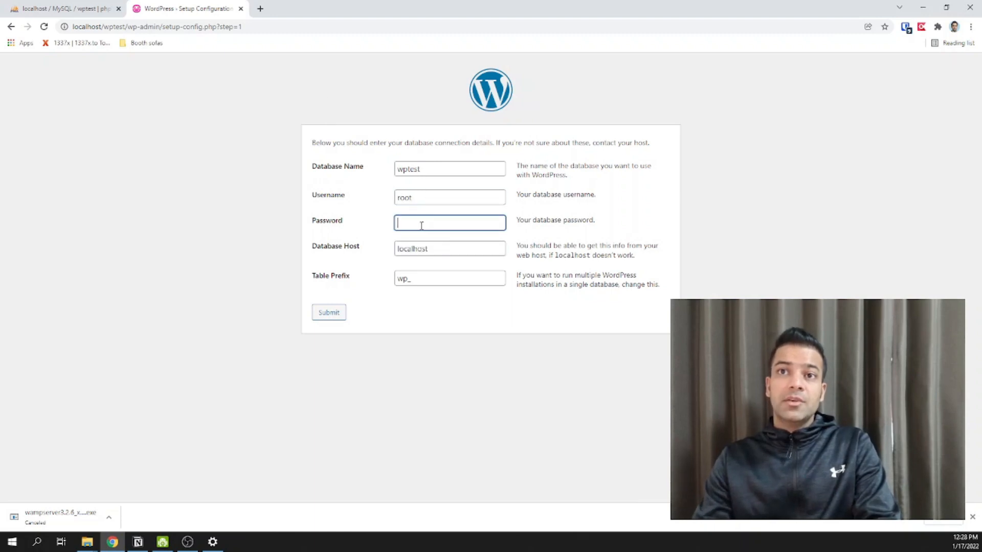
{"action": "left_click", "coordinate": [445, 197]}
{"action": "left_click", "coordinate": [427, 223]}
{"action": "left_click", "coordinate": [419, 249]}
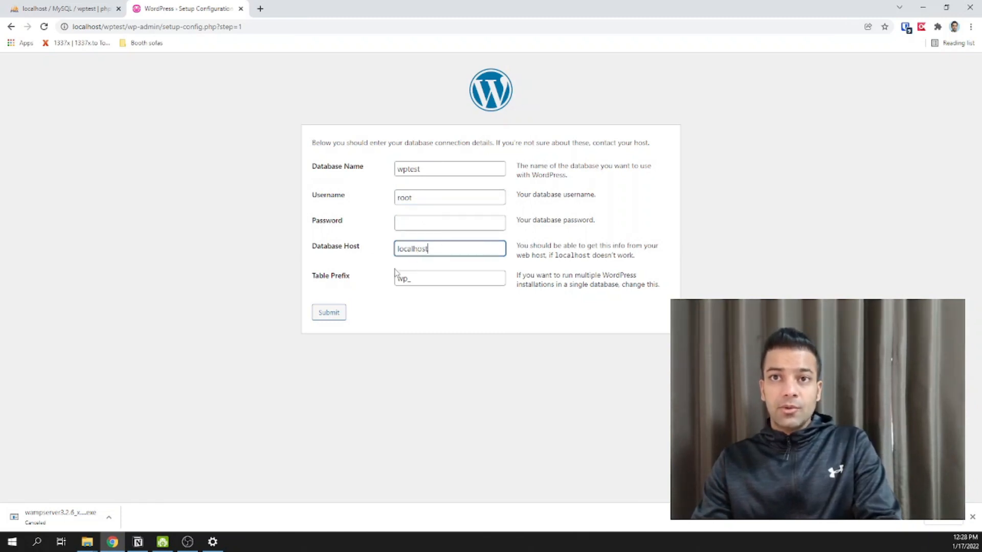
{"action": "left_click", "coordinate": [436, 279]}
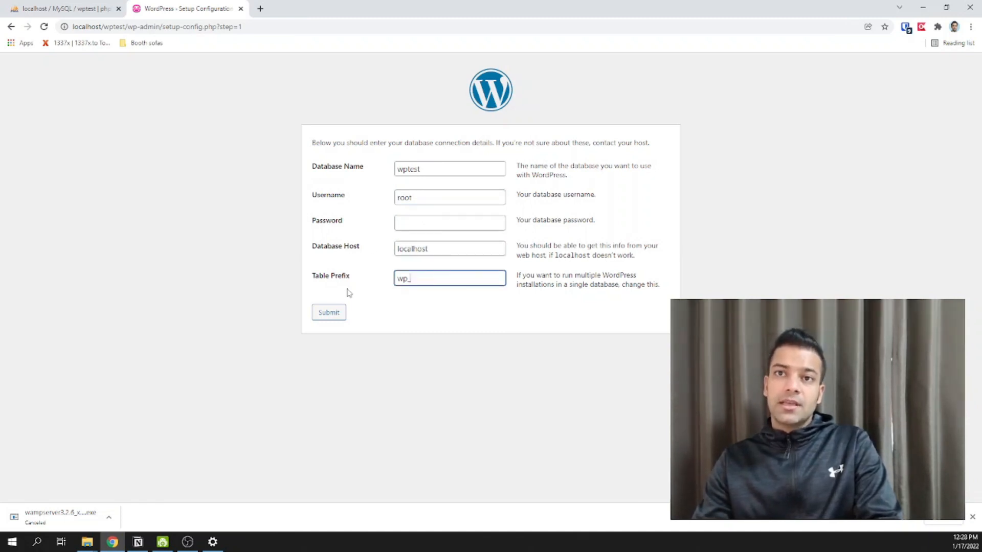
{"action": "left_click", "coordinate": [335, 318]}
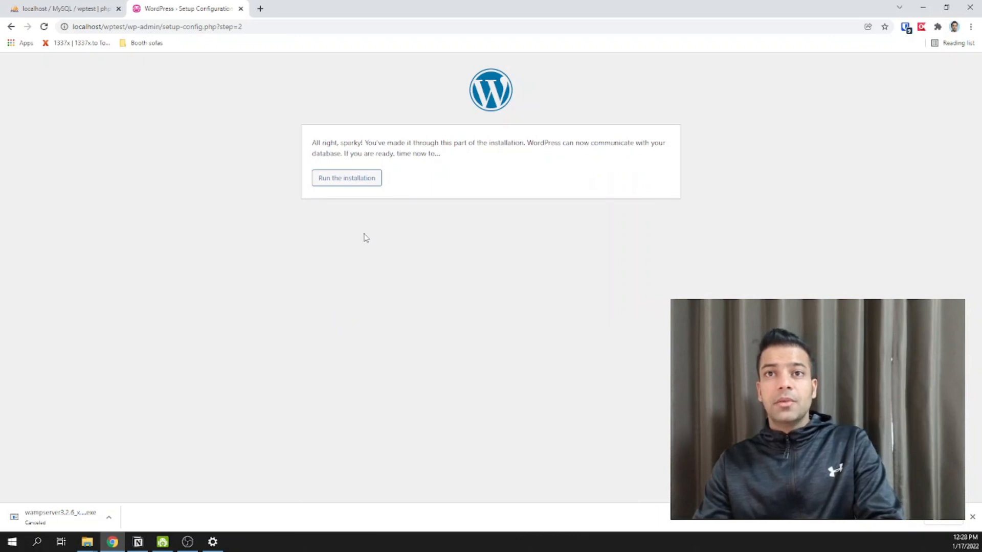
- Run the installation and set the site title to 'WP Test Site'
{"action": "left_click", "coordinate": [351, 185]}
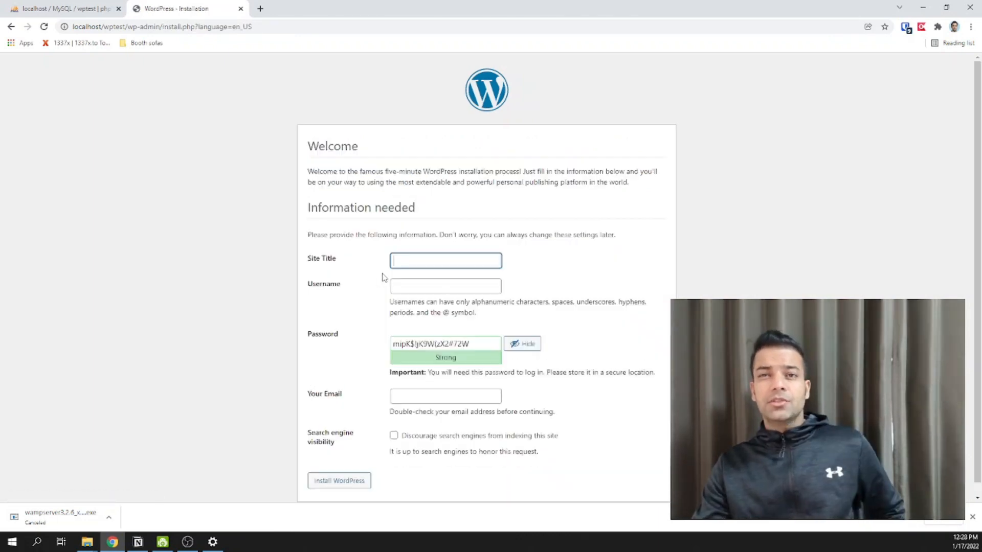
{"action": "scroll", "coordinate": [398, 256], "scroll_direction": "down", "scroll_amount": 1}
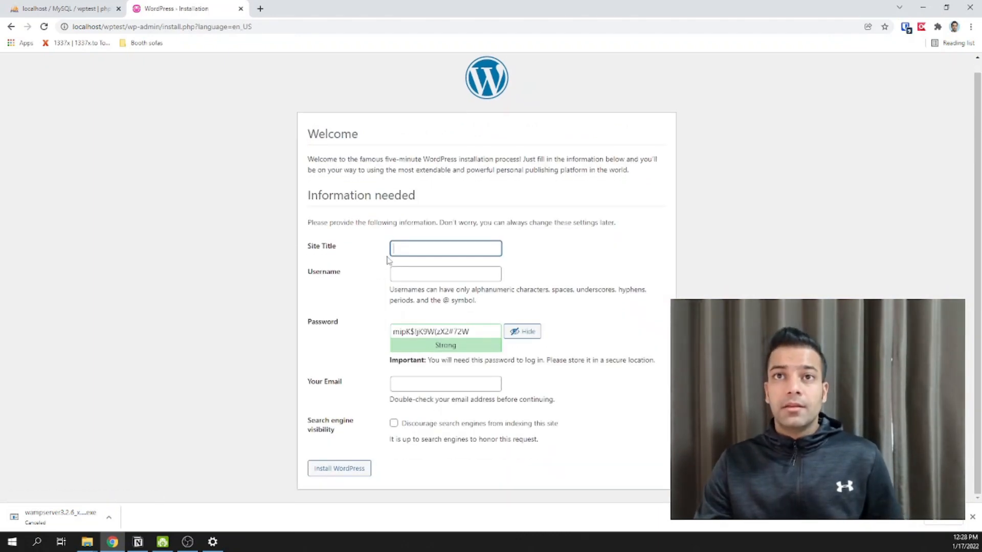
{"action": "left_click", "coordinate": [417, 245]}
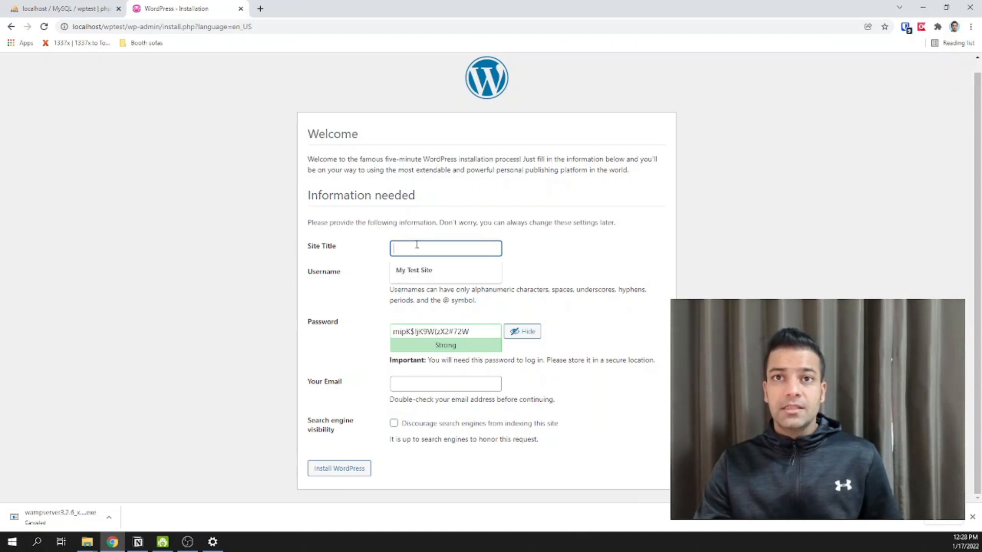
{"action": "left_click", "coordinate": [359, 300]}
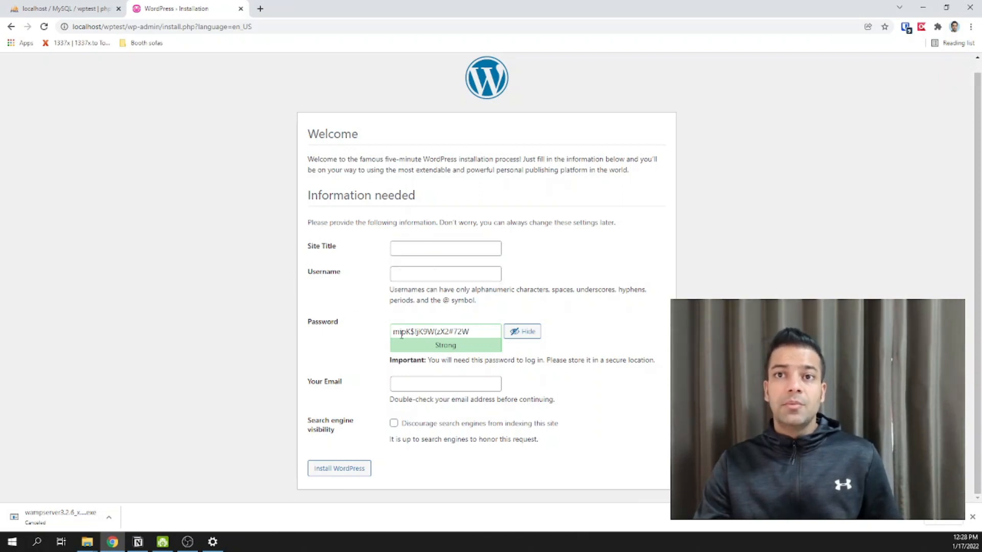
{"action": "left_click", "coordinate": [423, 250]}
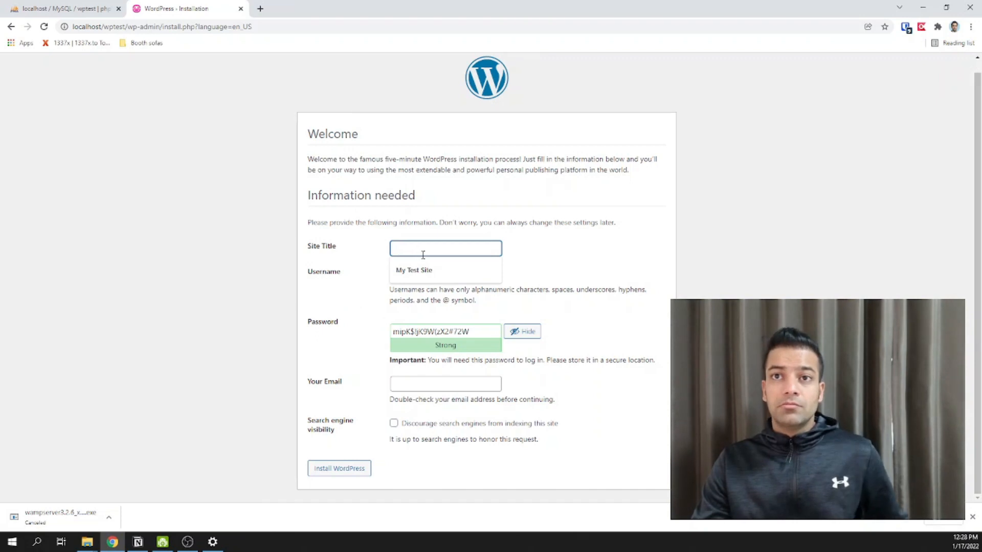
{"action": "left_click", "coordinate": [419, 270]}
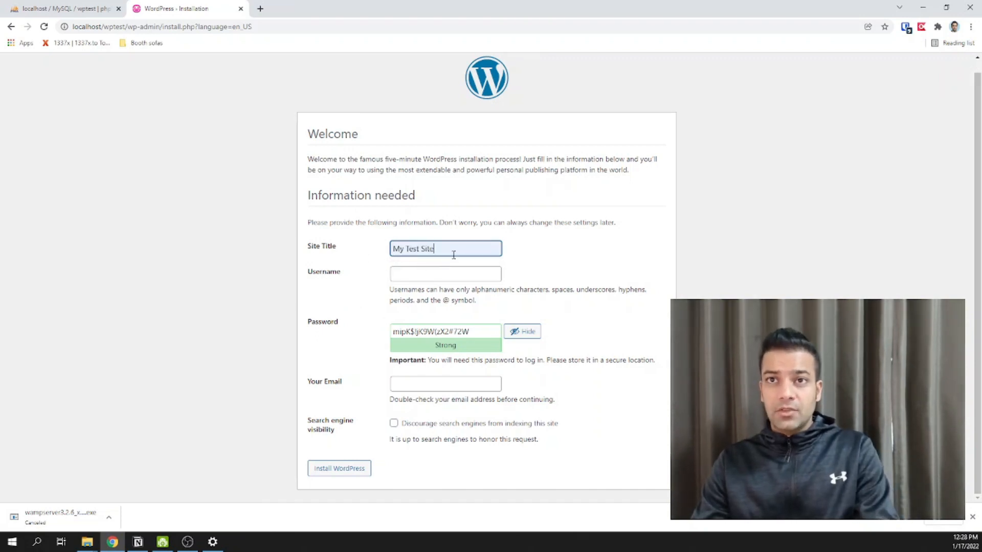
{"action": "double_click", "coordinate": [404, 250]}
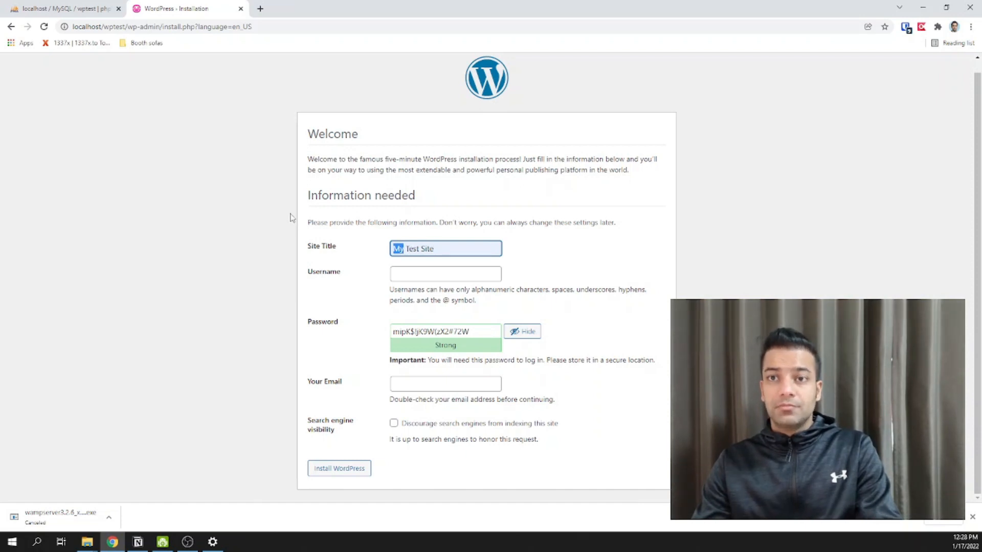
{"action": "type", "text": "WP"}
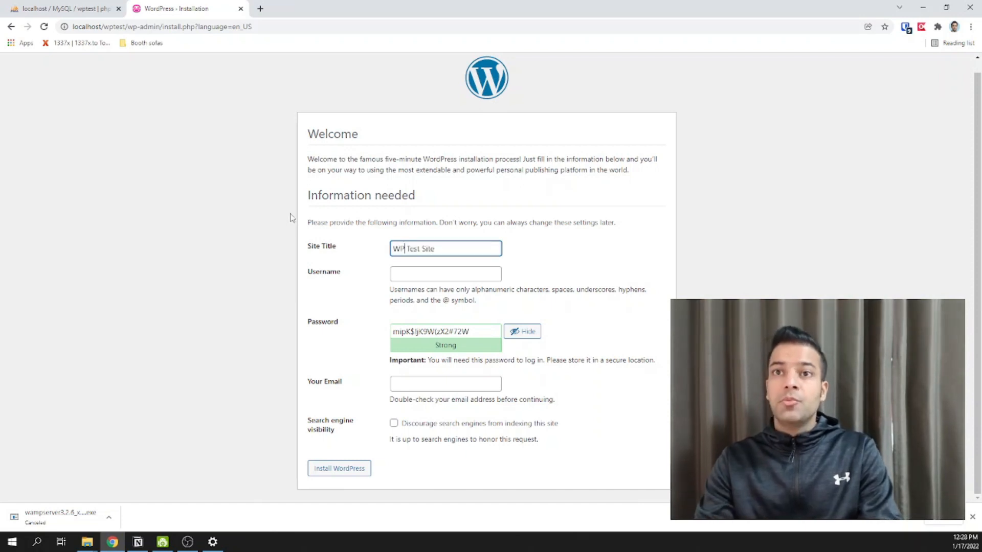
- Enter the admin username and type a new admin password
{"action": "left_click", "coordinate": [401, 273]}
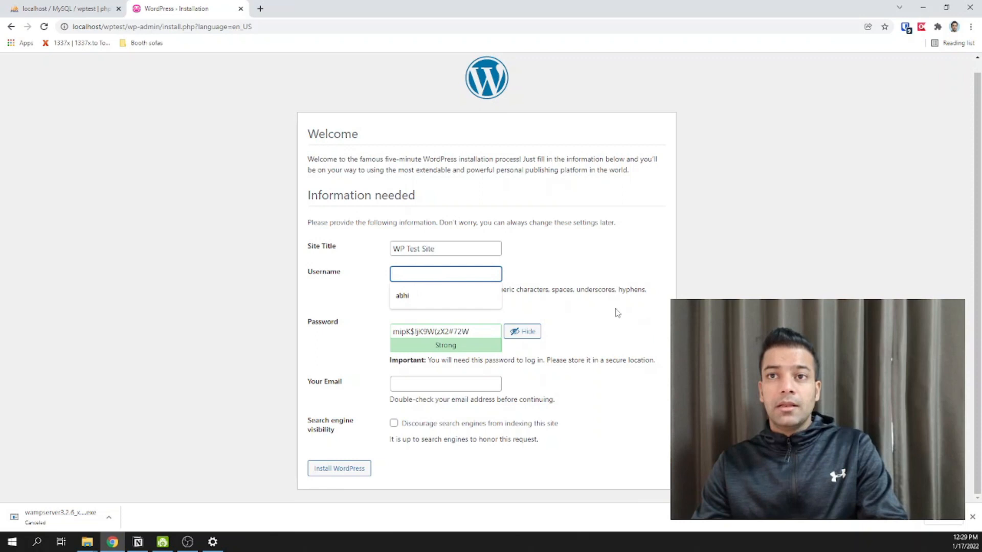
{"action": "type", "text": "abhi"}
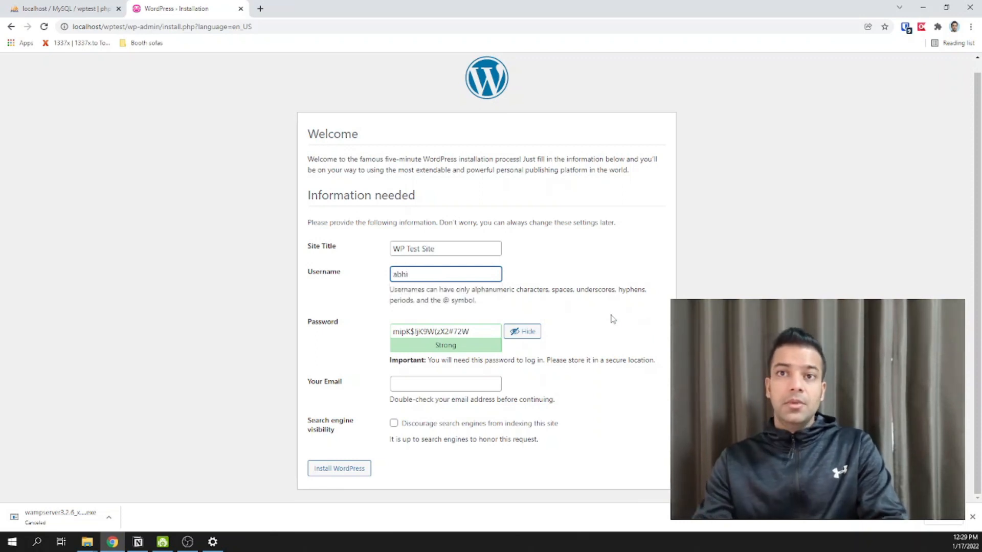
{"action": "key", "text": "Tab"}
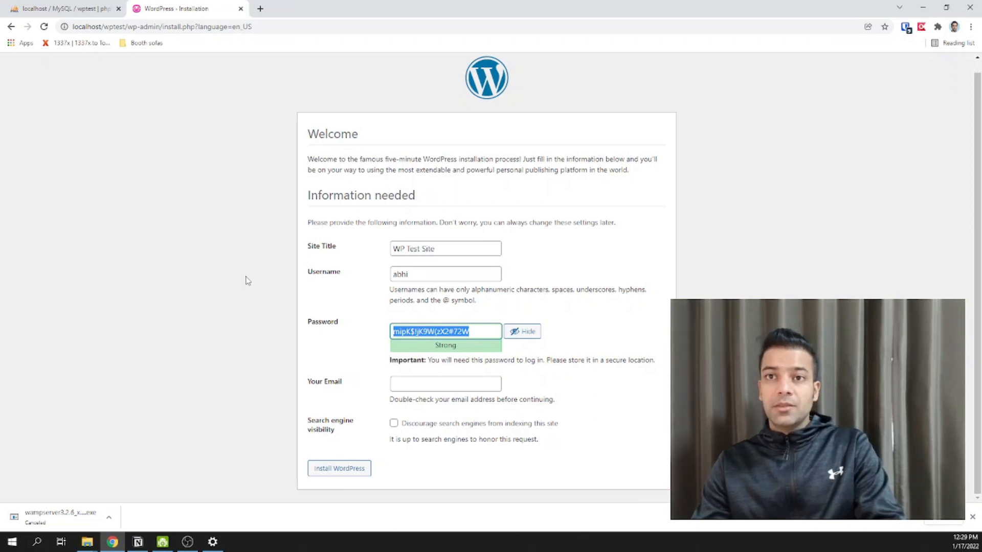
{"action": "type", "text": "123456"}
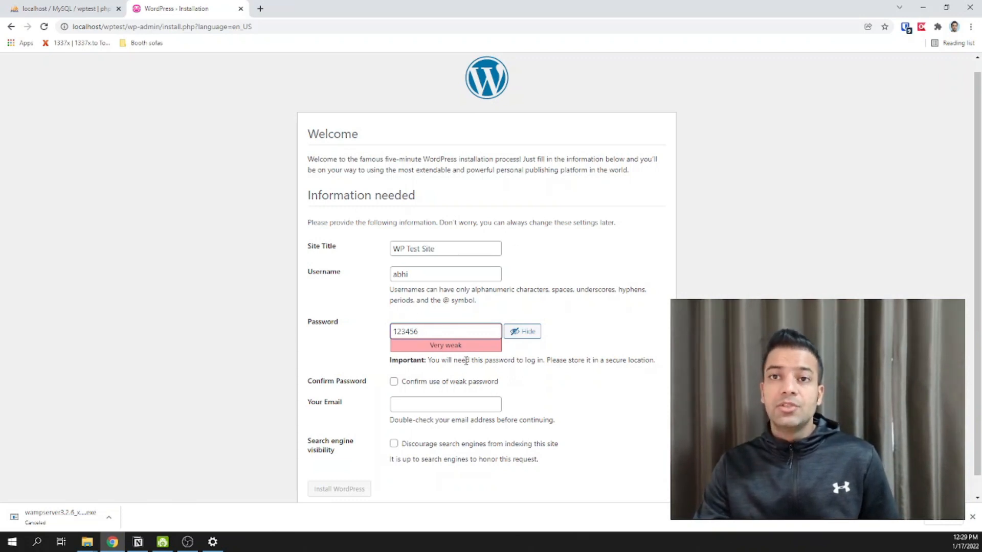
- Confirm use of the weak admin password
{"action": "scroll", "coordinate": [568, 381], "scroll_direction": "down", "scroll_amount": 1}
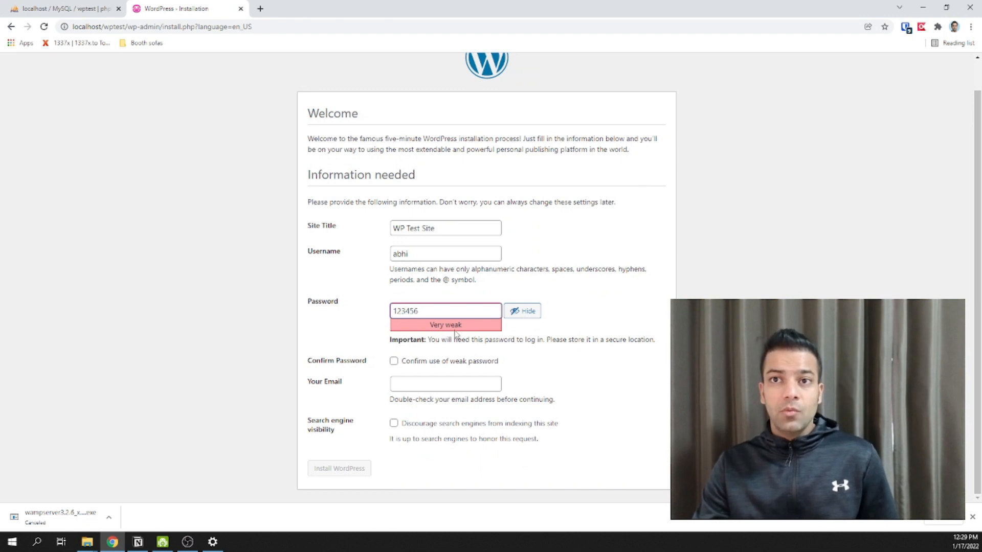
{"action": "left_click_drag", "start_coordinate": [443, 328], "coordinate": [467, 333]}
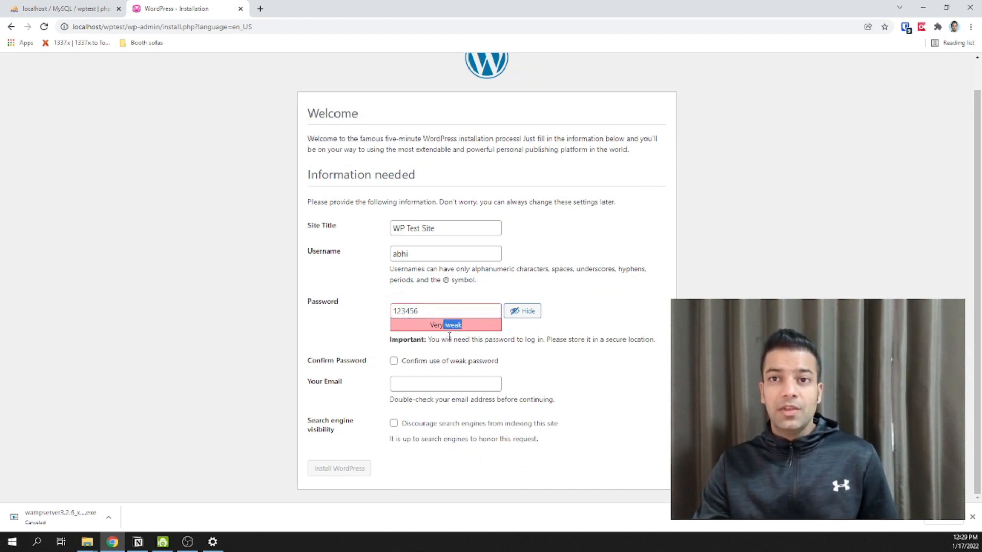
{"action": "left_click", "coordinate": [394, 362]}
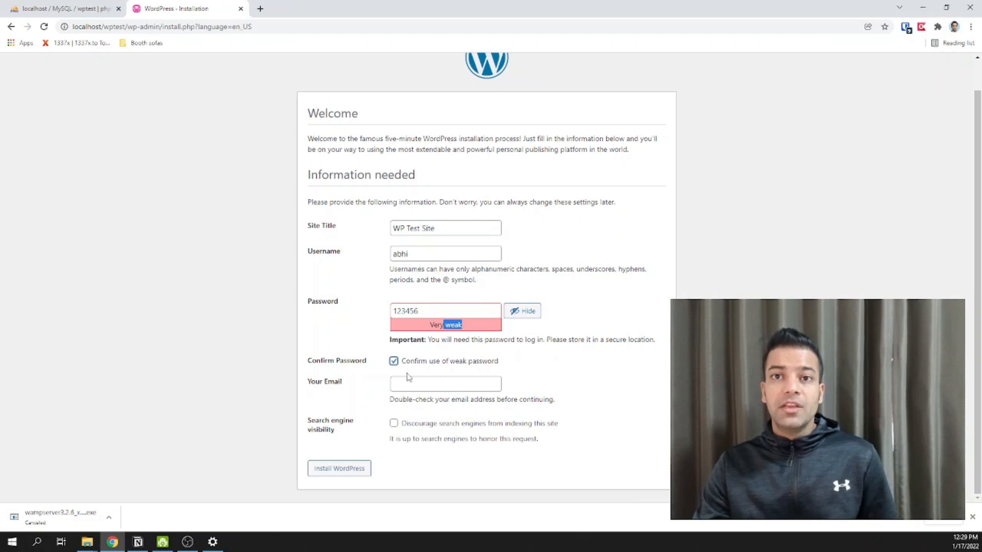
- Fill in the admin e-mail, discourage search engines, and install WordPress
{"action": "left_click", "coordinate": [427, 382]}
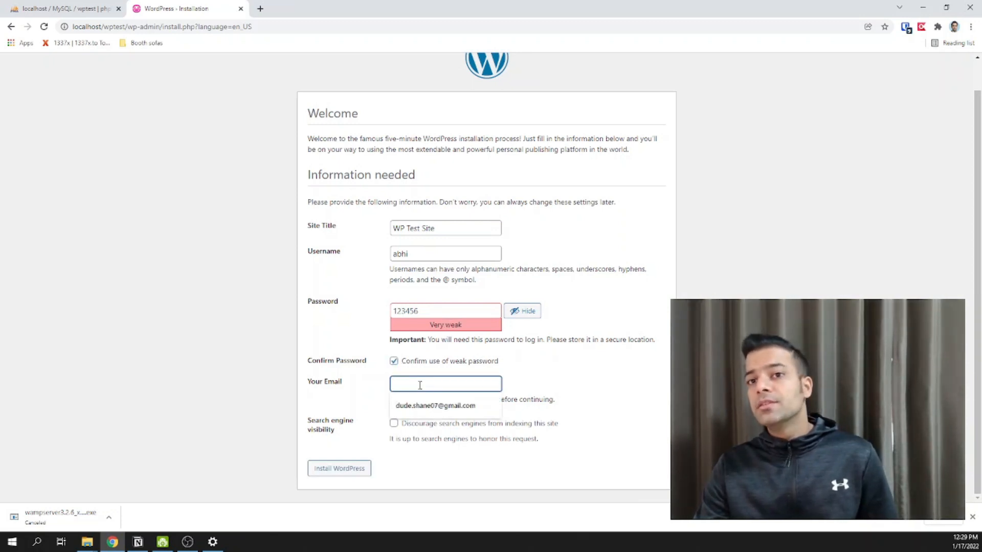
{"action": "left_click", "coordinate": [414, 406]}
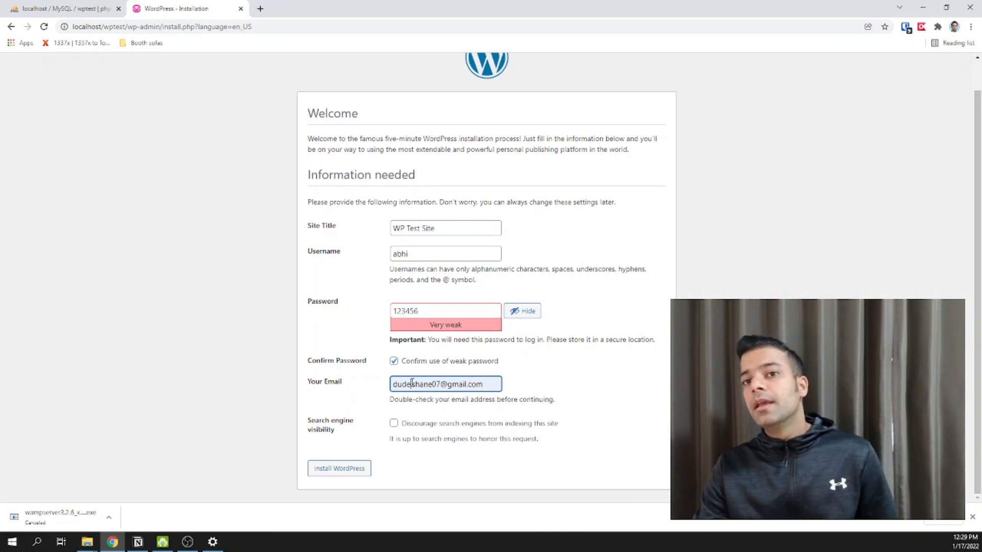
{"action": "left_click", "coordinate": [394, 424]}
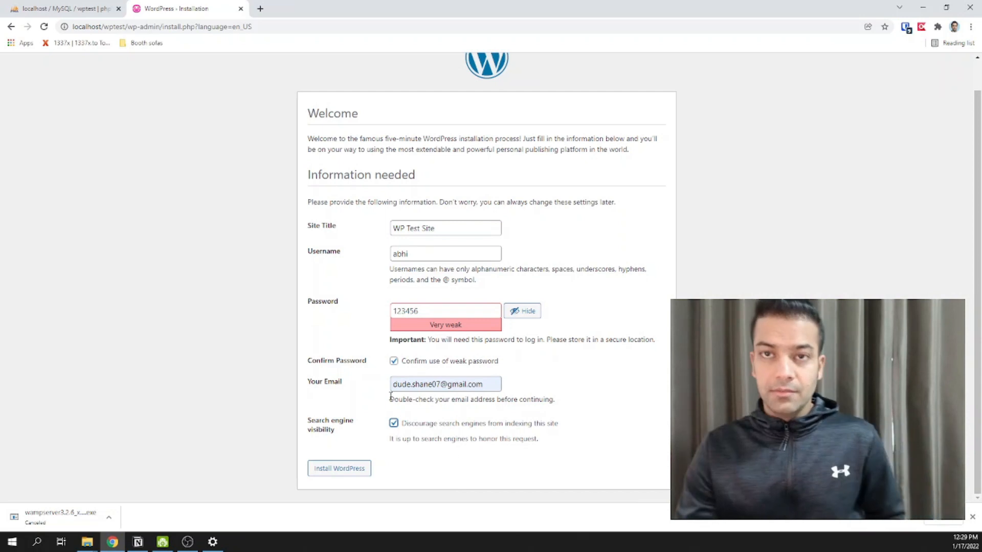
{"action": "left_click", "coordinate": [348, 469]}
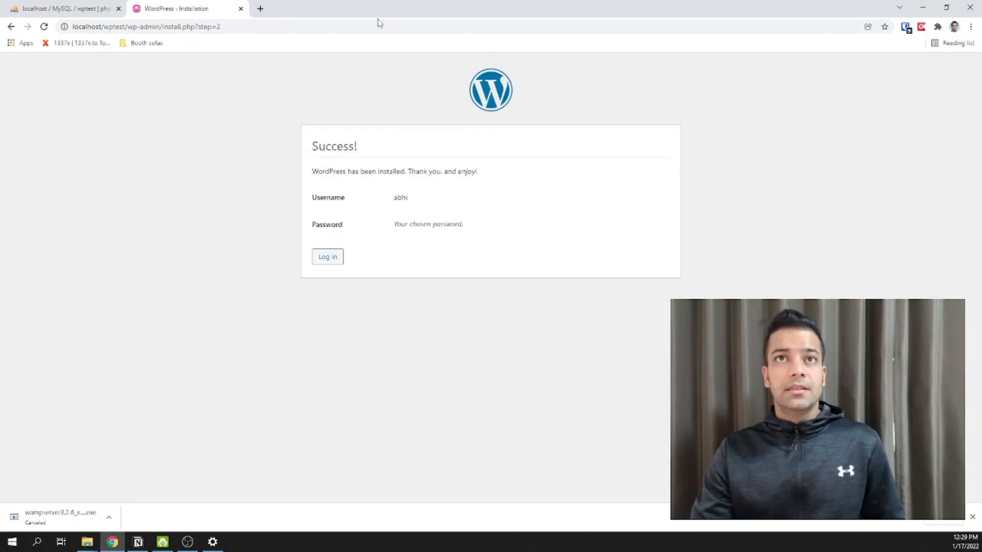
- Review the username and password notes on the Success page, then go to login
{"action": "double_click", "coordinate": [398, 201]}
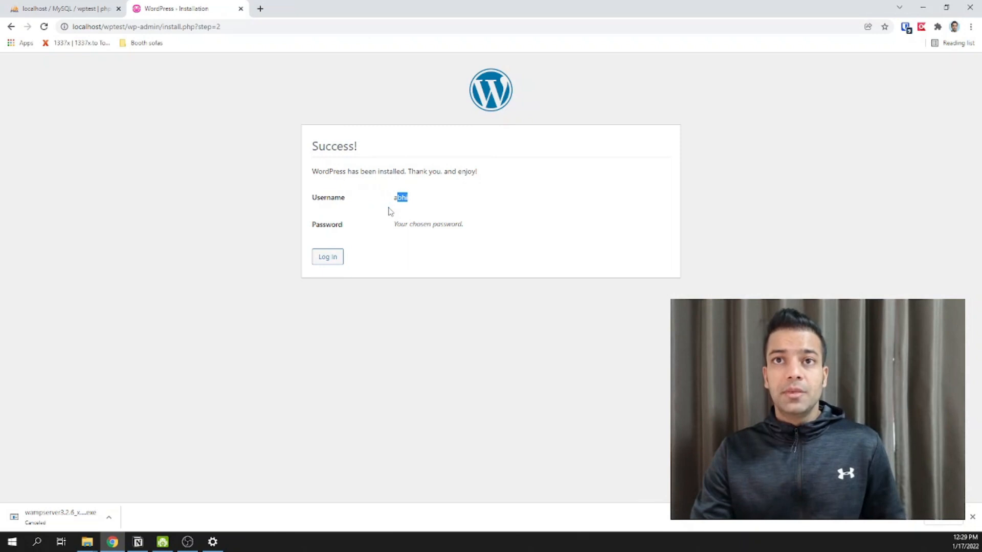
{"action": "double_click", "coordinate": [397, 198]}
{"action": "left_click_drag", "start_coordinate": [393, 225], "coordinate": [494, 239]}
{"action": "left_click", "coordinate": [461, 293]}
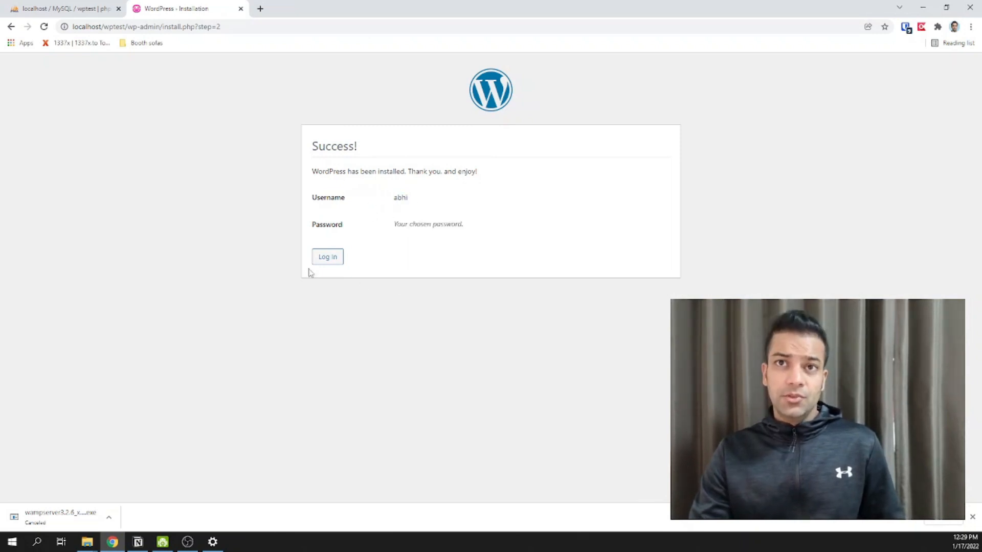
{"action": "left_click", "coordinate": [340, 262]}
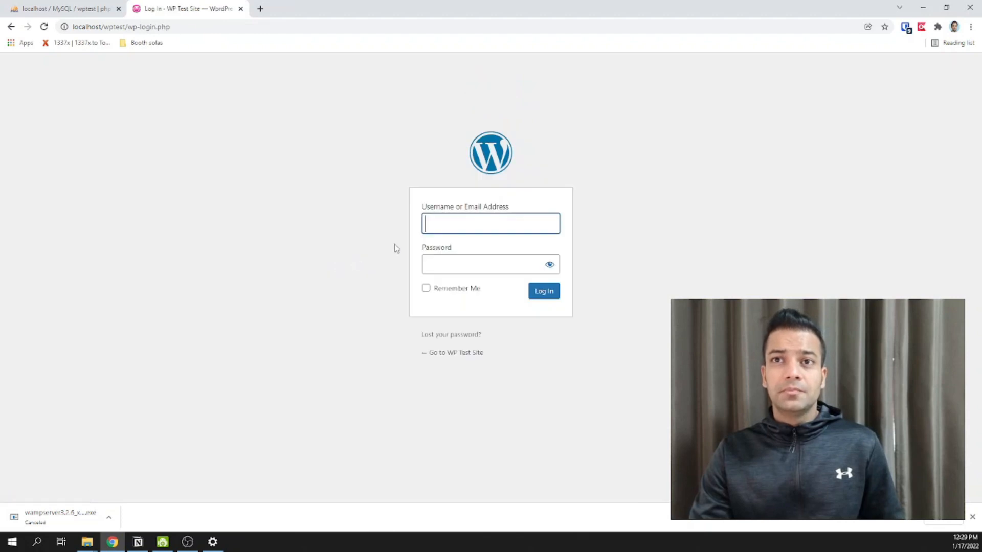
- Sign in with the admin username and password, with Remember Me ticked
{"action": "left_click", "coordinate": [466, 227]}
{"action": "left_click", "coordinate": [472, 256]}
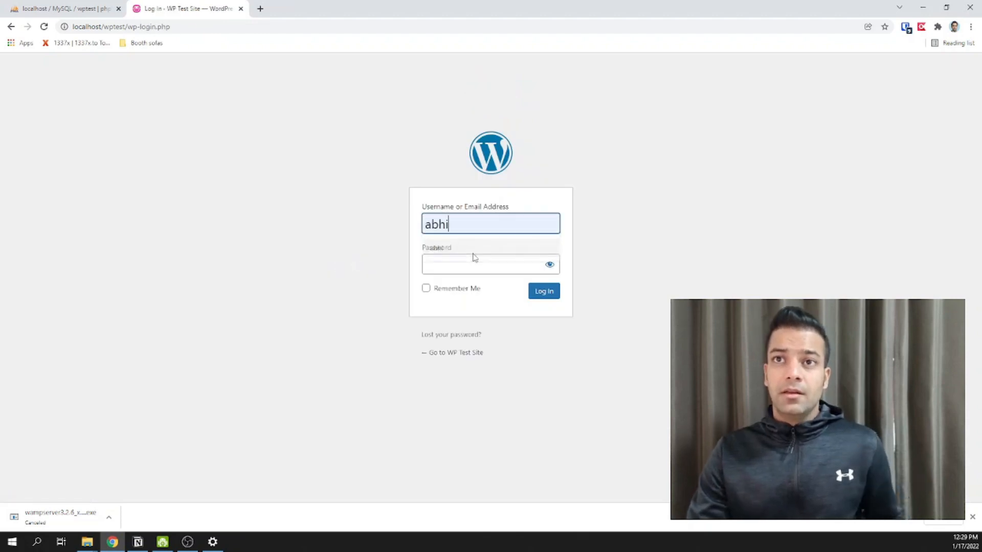
{"action": "left_click", "coordinate": [462, 268]}
{"action": "type", "text": "••••••"}
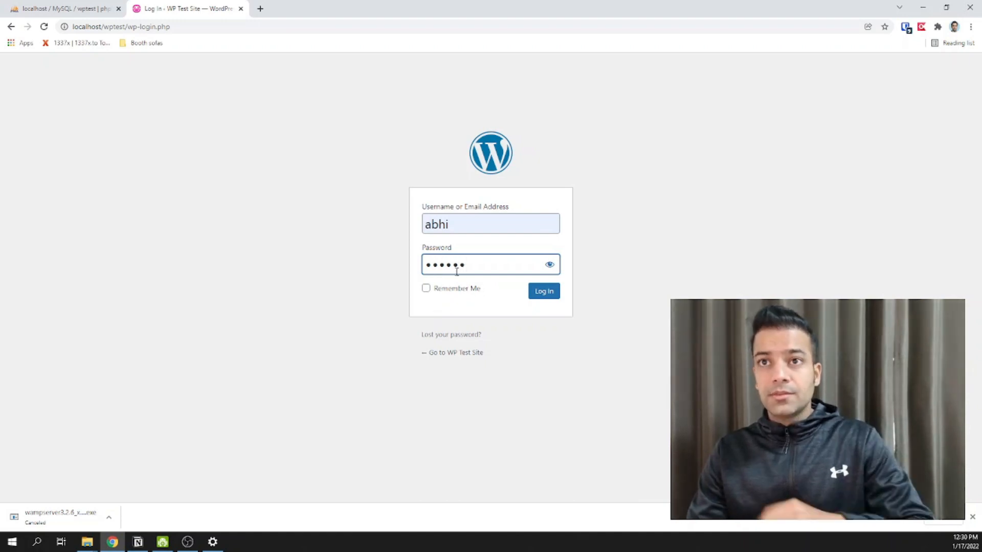
{"action": "left_click", "coordinate": [447, 290]}
{"action": "left_click", "coordinate": [544, 296]}
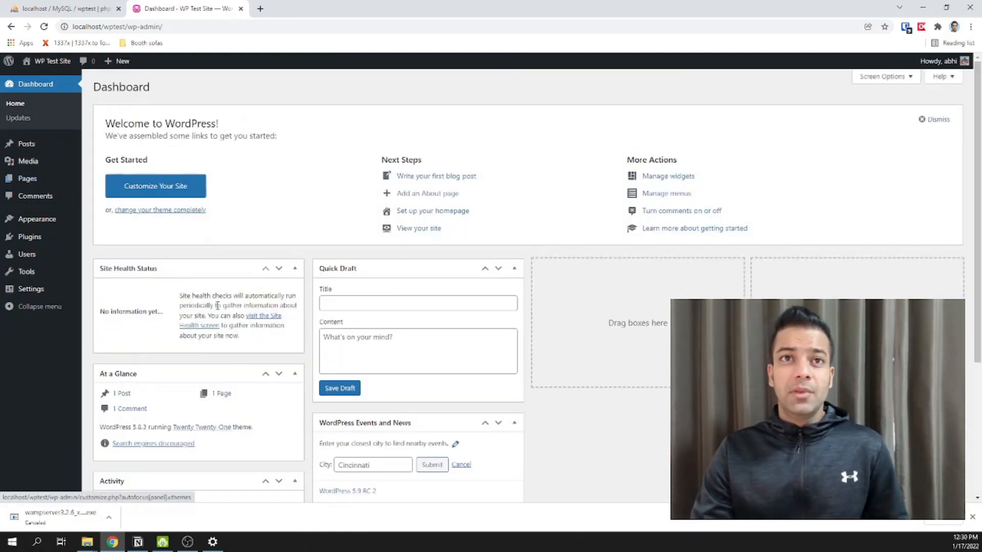
- Open the WP Test Site 'Visit Site' link from the admin bar in a new tab
{"action": "scroll", "coordinate": [287, 358], "scroll_direction": "down", "scroll_amount": 1}
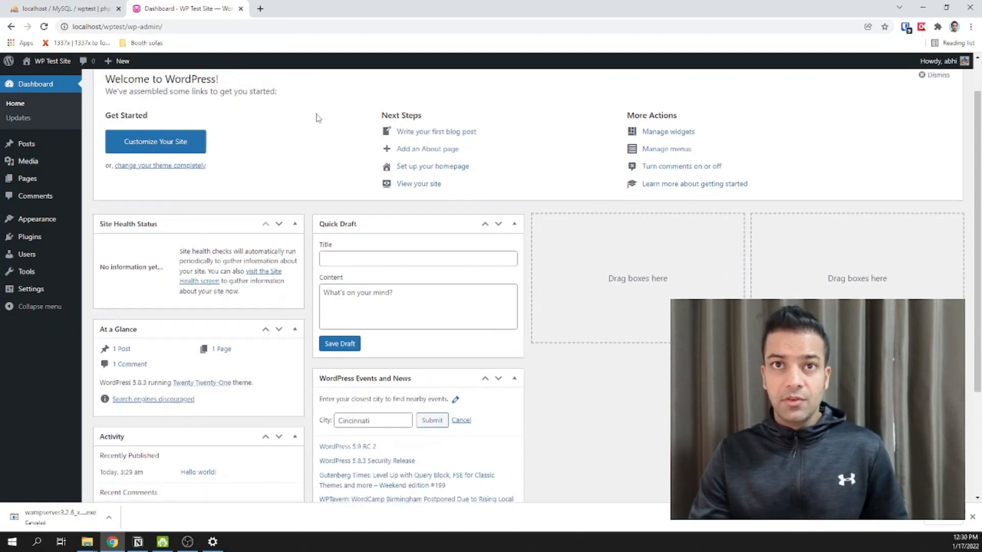
{"action": "scroll", "coordinate": [314, 118], "scroll_direction": "up", "scroll_amount": 1}
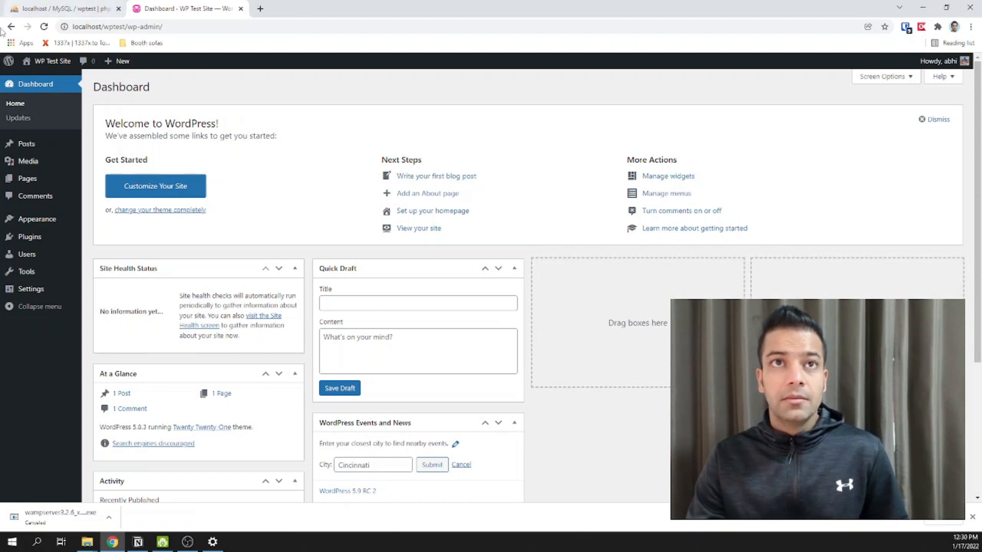
{"action": "mouse_move", "coordinate": [51, 66]}
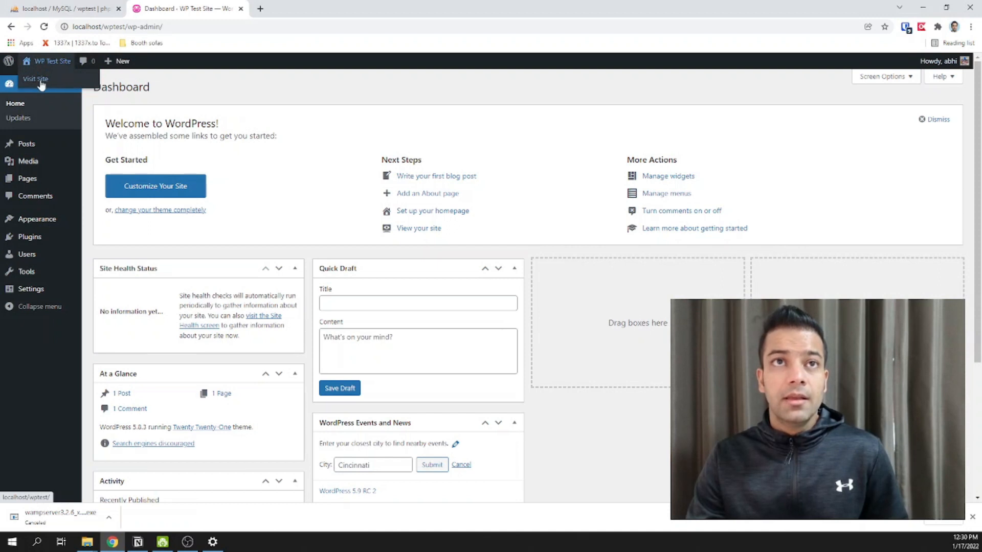
{"action": "right_click", "coordinate": [44, 82]}
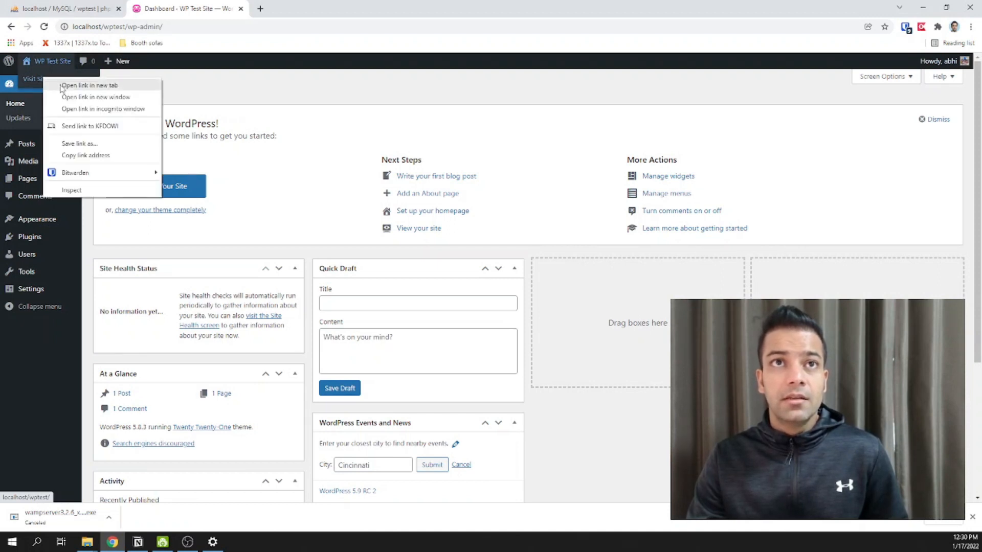
{"action": "left_click", "coordinate": [82, 85]}
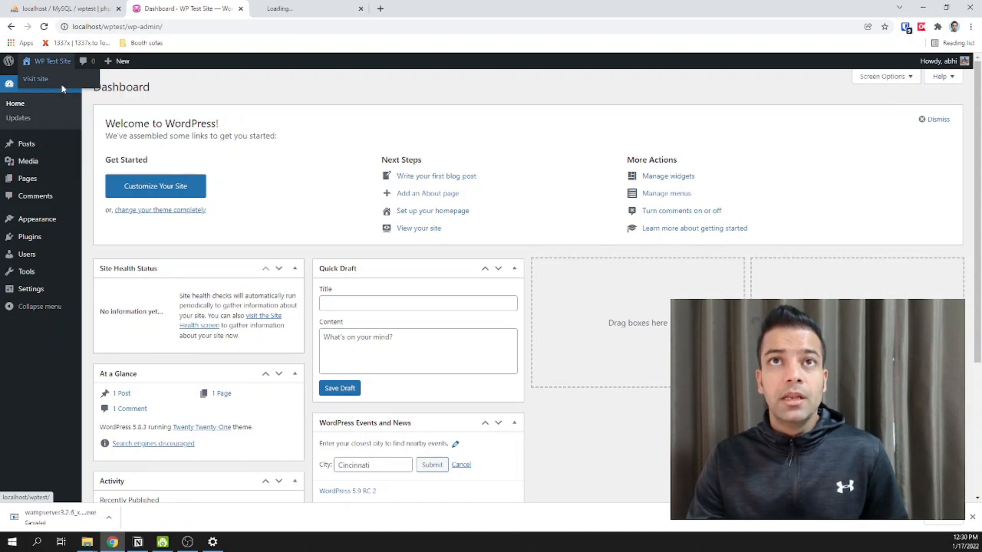
- View the public front page showing the default 'Hello world!' post
{"action": "left_click", "coordinate": [307, 14]}
{"action": "scroll", "coordinate": [498, 256], "scroll_direction": "down", "scroll_amount": 4}
{"action": "scroll", "coordinate": [500, 272], "scroll_direction": "up", "scroll_amount": 1}
{"action": "scroll", "coordinate": [501, 291], "scroll_direction": "down", "scroll_amount": 1}
{"action": "scroll", "coordinate": [497, 312], "scroll_direction": "up", "scroll_amount": 4}
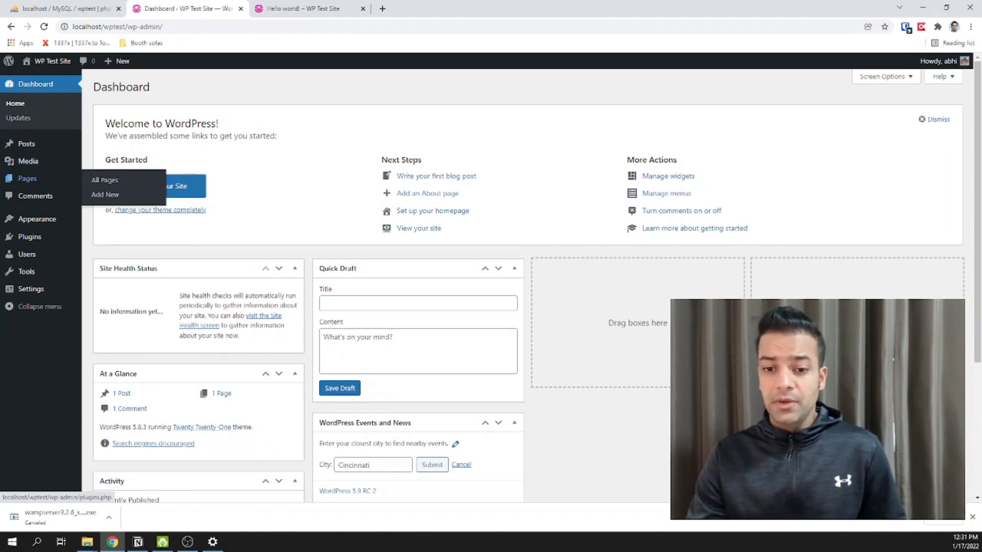
- Review the Updates page status text confirming WordPress 5.8.3 is the latest version
{"action": "left_click_drag", "start_coordinate": [256, 246], "coordinate": [93, 84]}
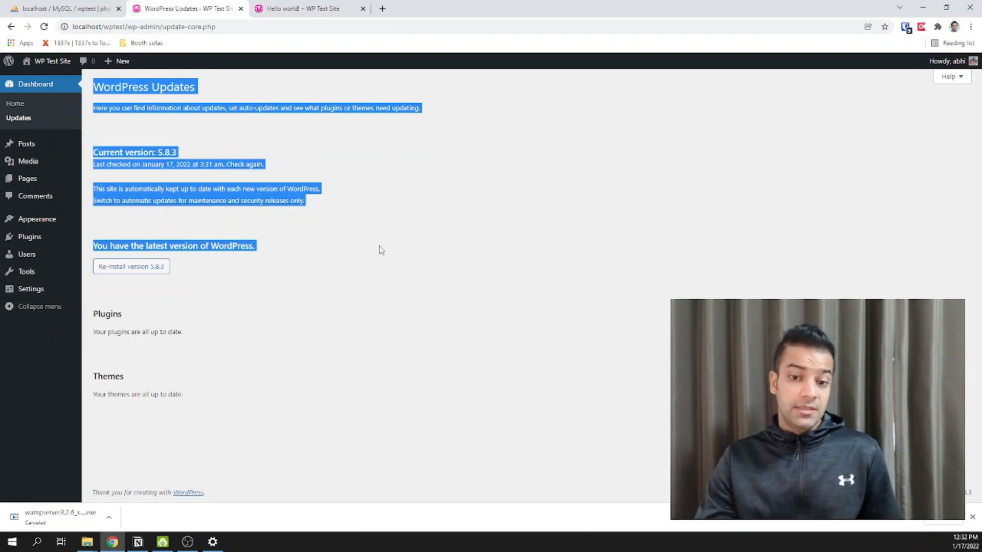
{"action": "left_click", "coordinate": [309, 245]}
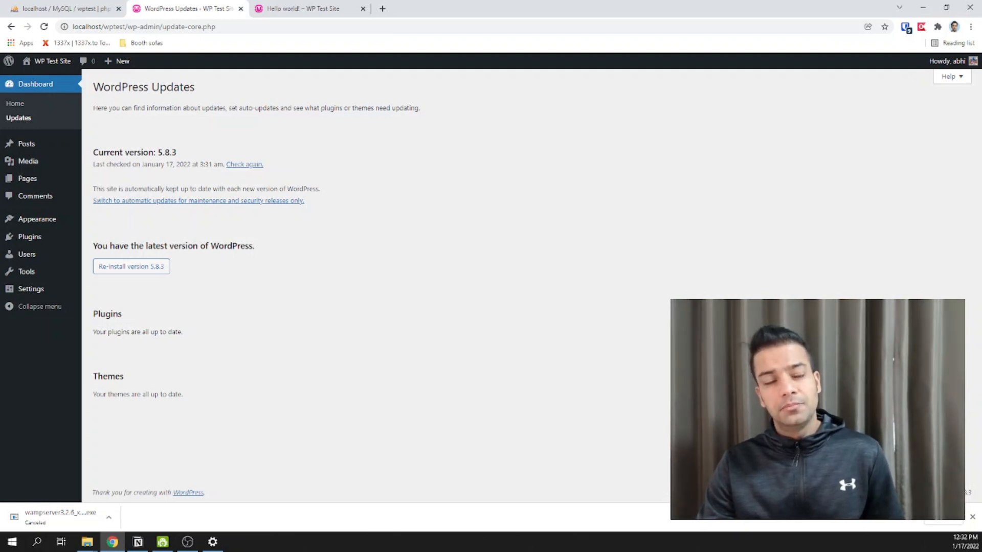
{"action": "key", "text": "alt+Tab"}
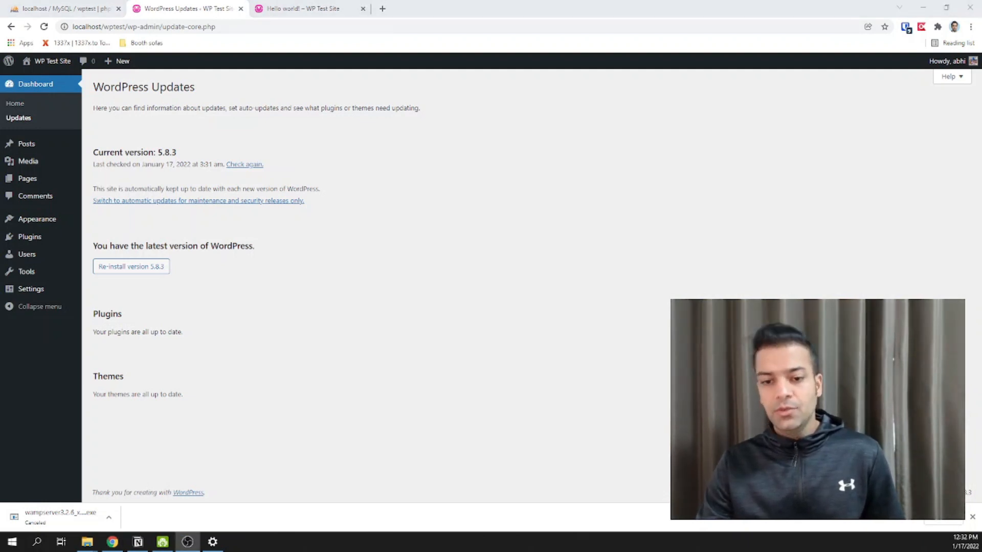